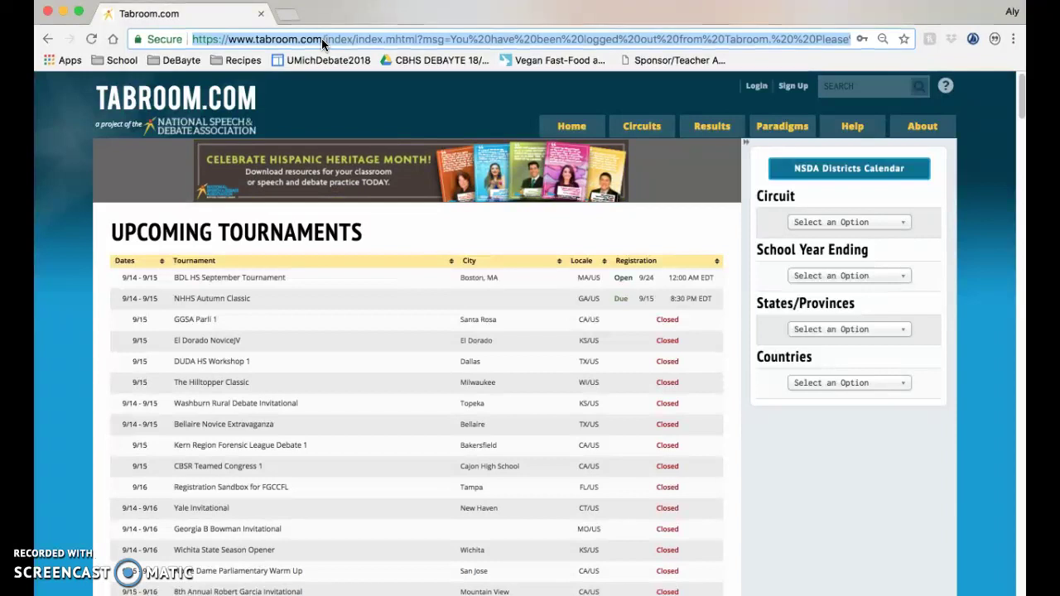
# Step: Go to tabroom.com to load the site's upcoming tournaments page
pyautogui.write('tabroom.')
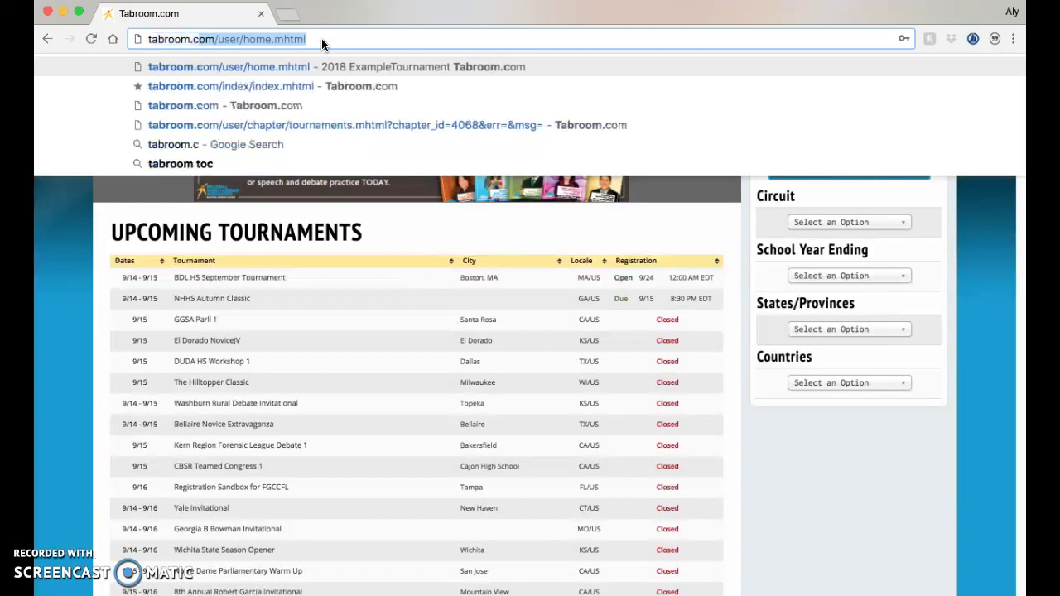
pyautogui.write('com')
pyautogui.press('BackSpace')
pyautogui.write('m')
pyautogui.press('Return')
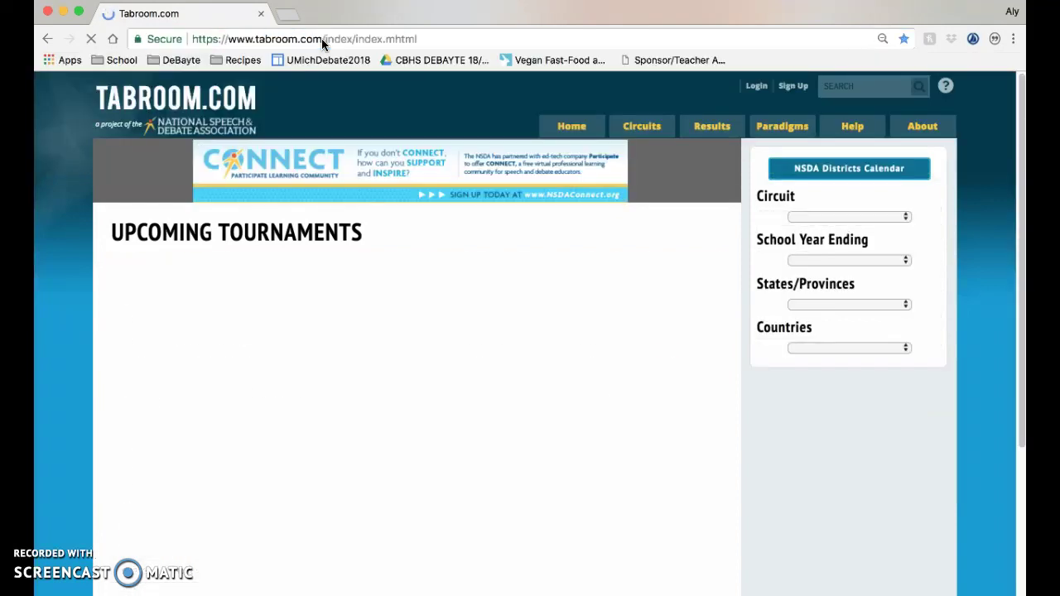
pyautogui.click(575, 230)
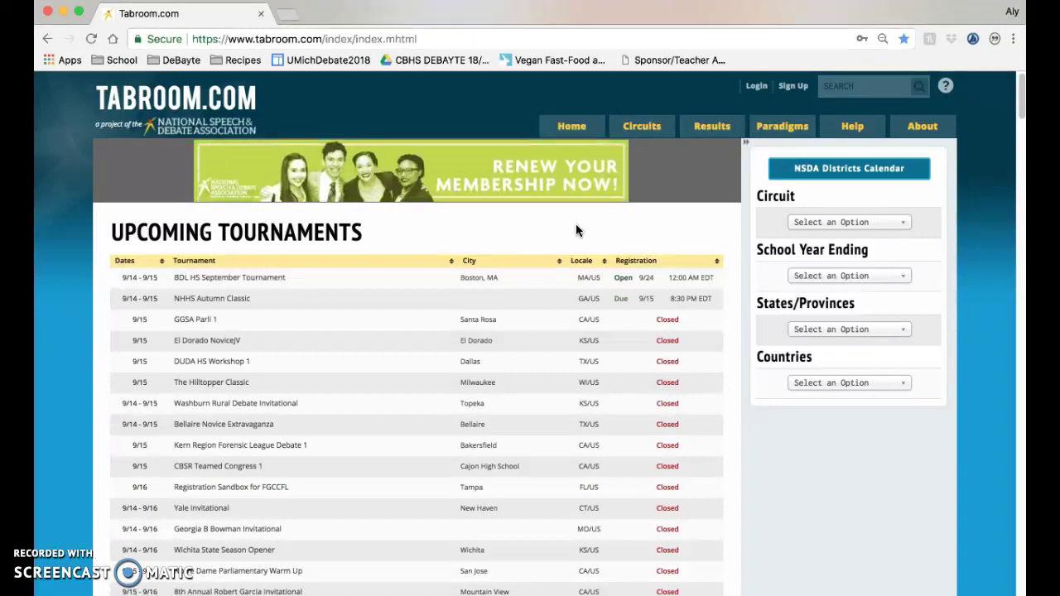
# Step: Open the sign-up form and fill the new account's email address and password from the saved login
pyautogui.click(793, 87)
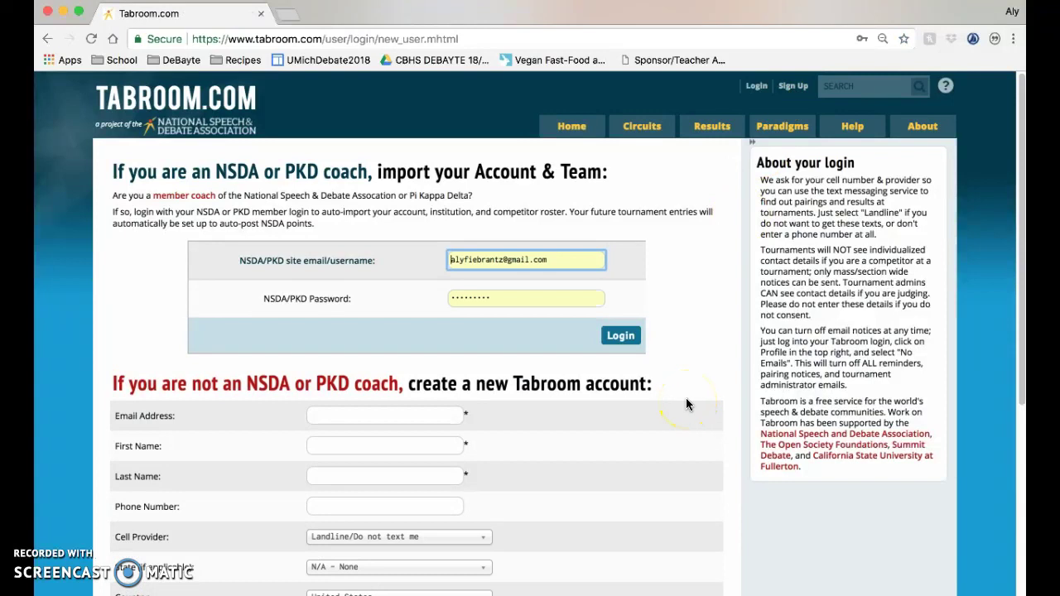
pyautogui.scroll(-2, 685, 397)
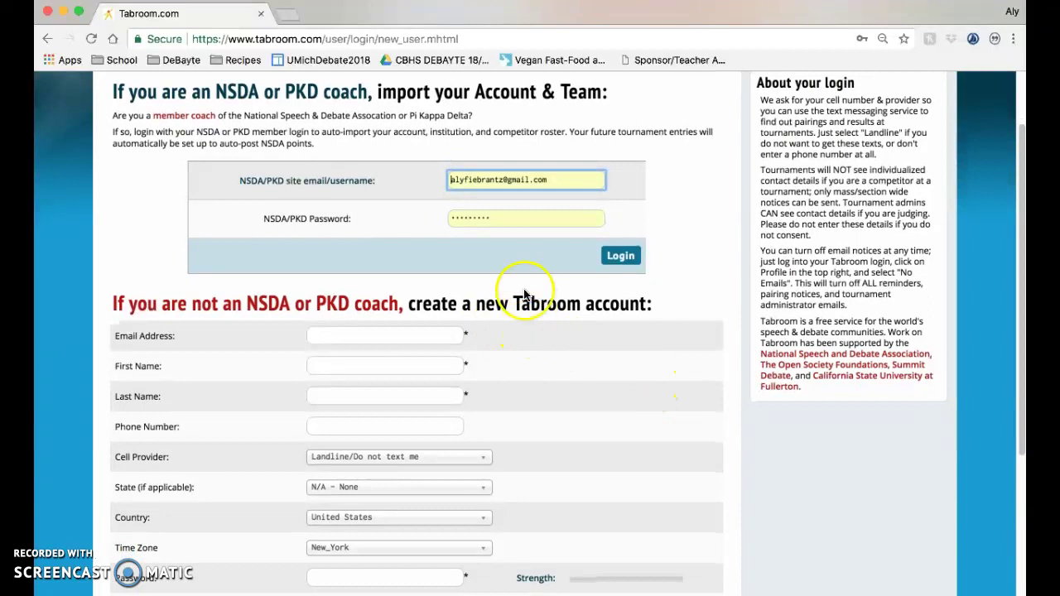
pyautogui.scroll(-4, 524, 354)
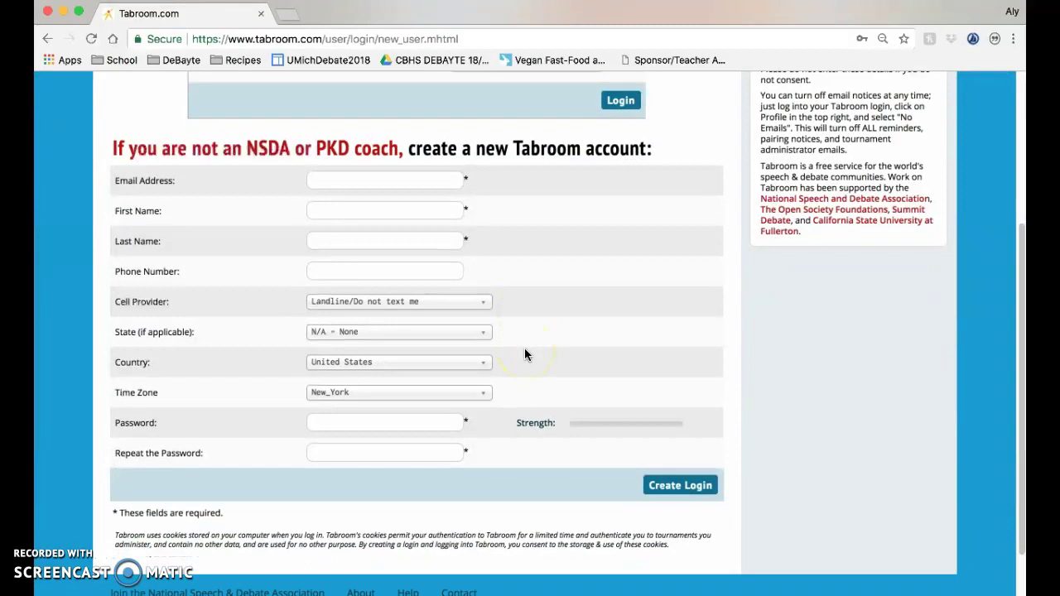
pyautogui.click(424, 175)
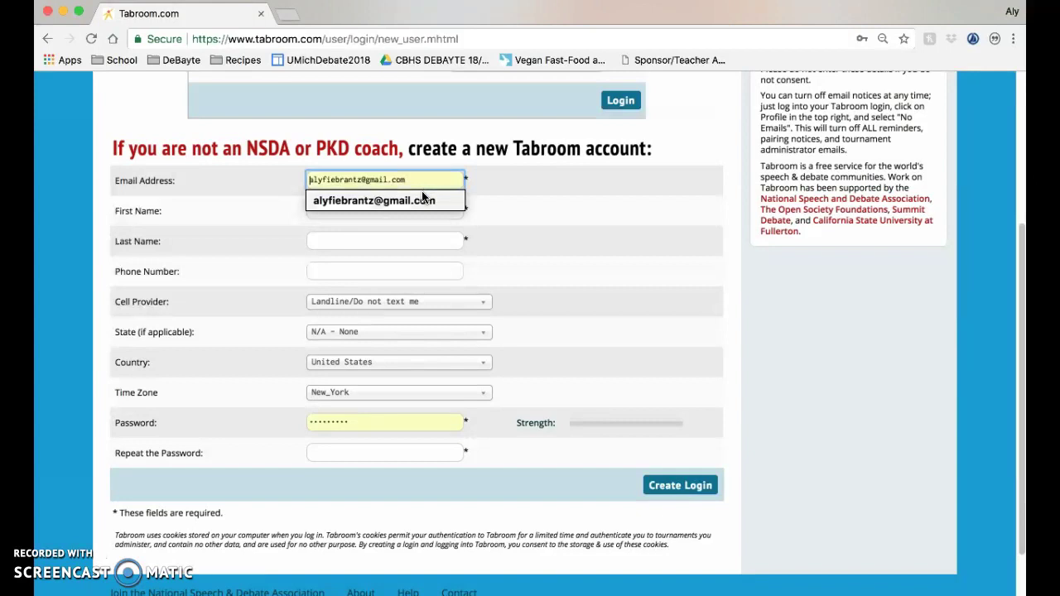
pyautogui.click(423, 200)
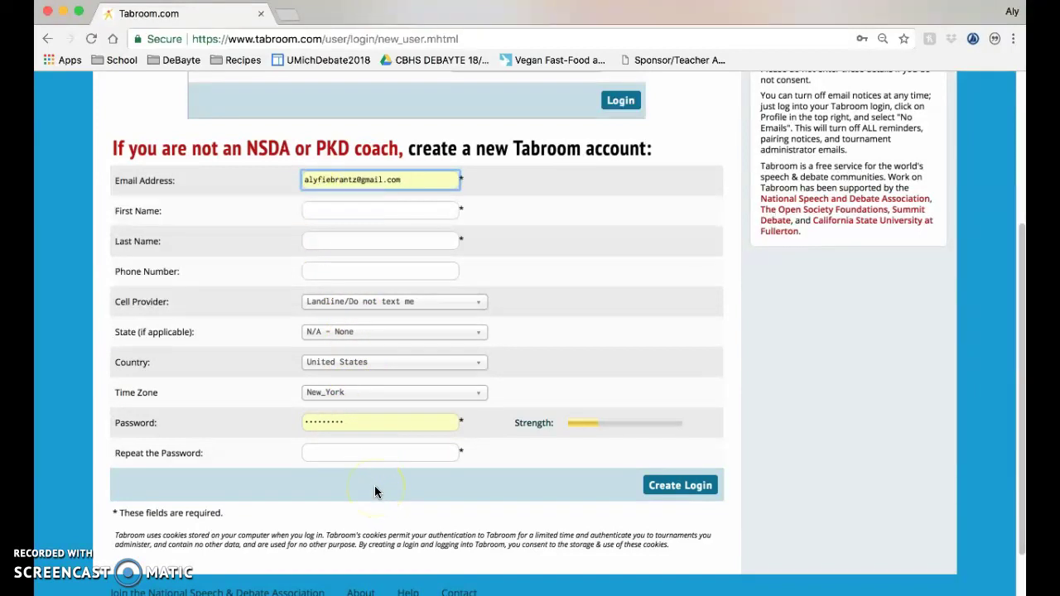
# Step: Log in to Tabroom with the saved account email and password, dismissing the session message and submitting the login again
pyautogui.scroll(5, 626, 382)
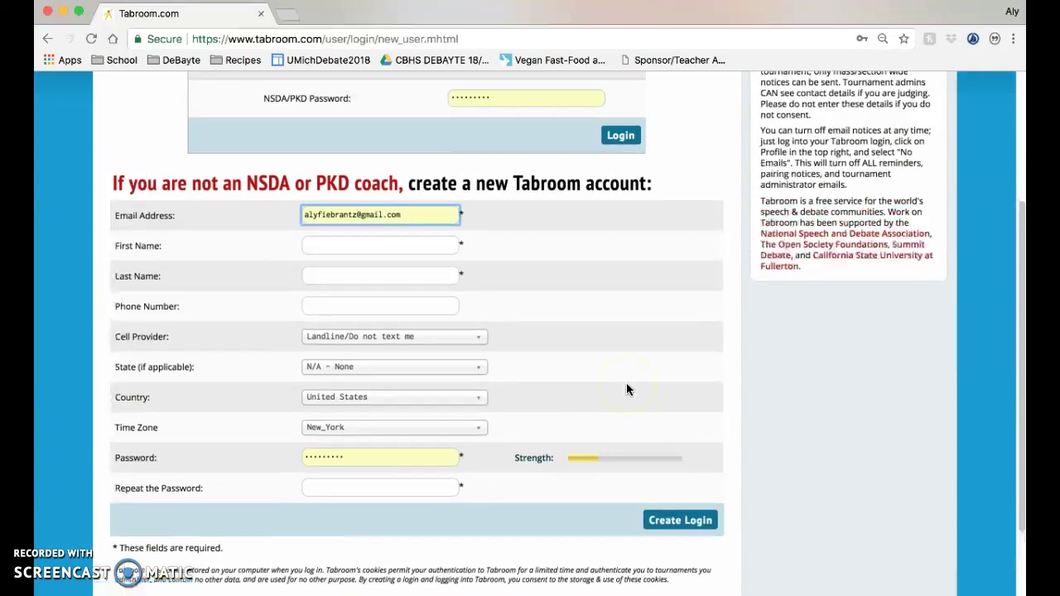
pyautogui.click(775, 86)
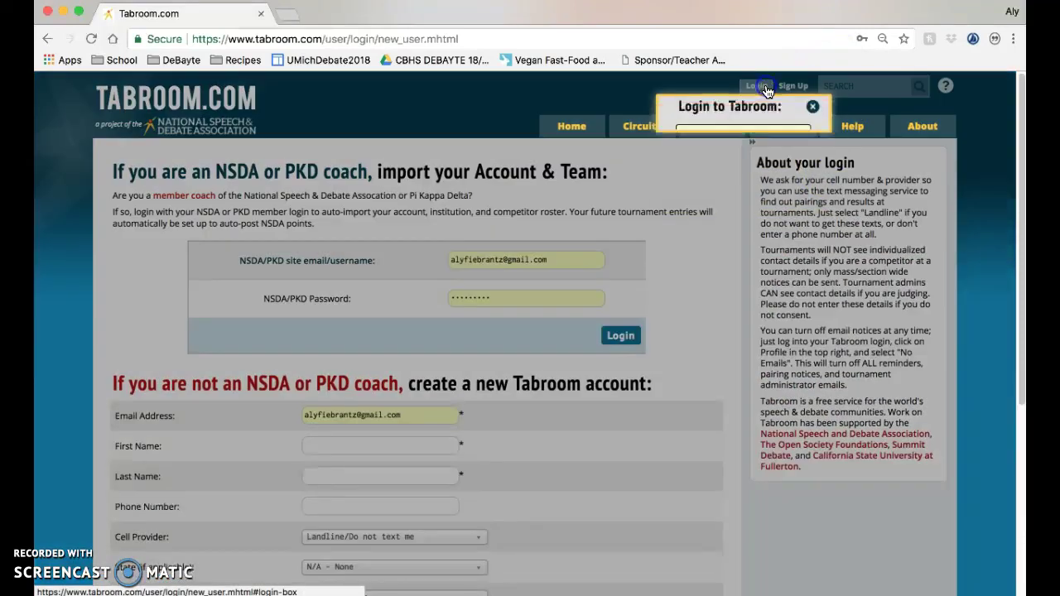
pyautogui.click(779, 192)
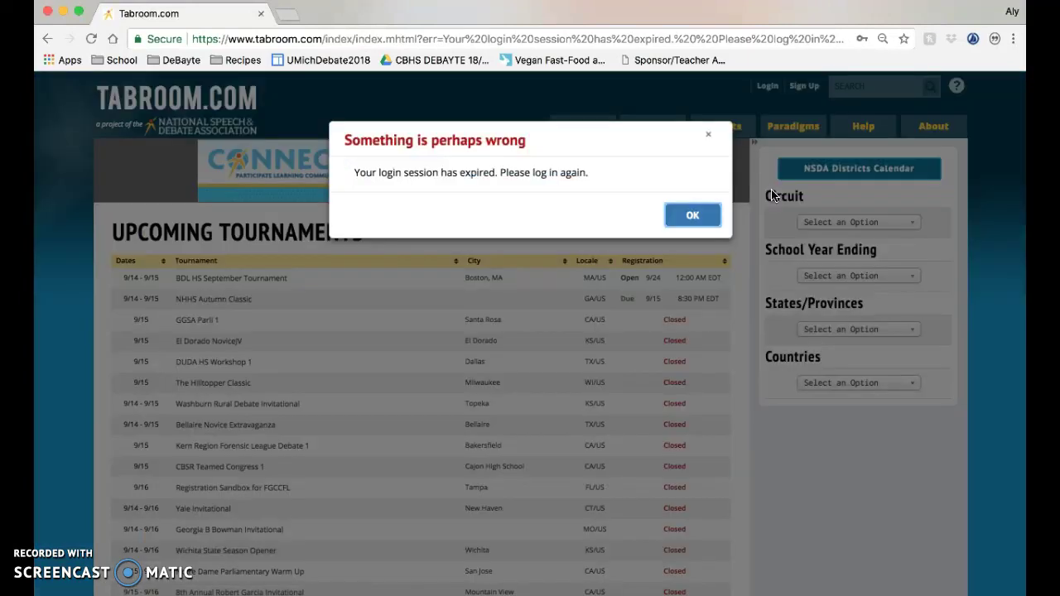
pyautogui.click(692, 214)
pyautogui.click(758, 86)
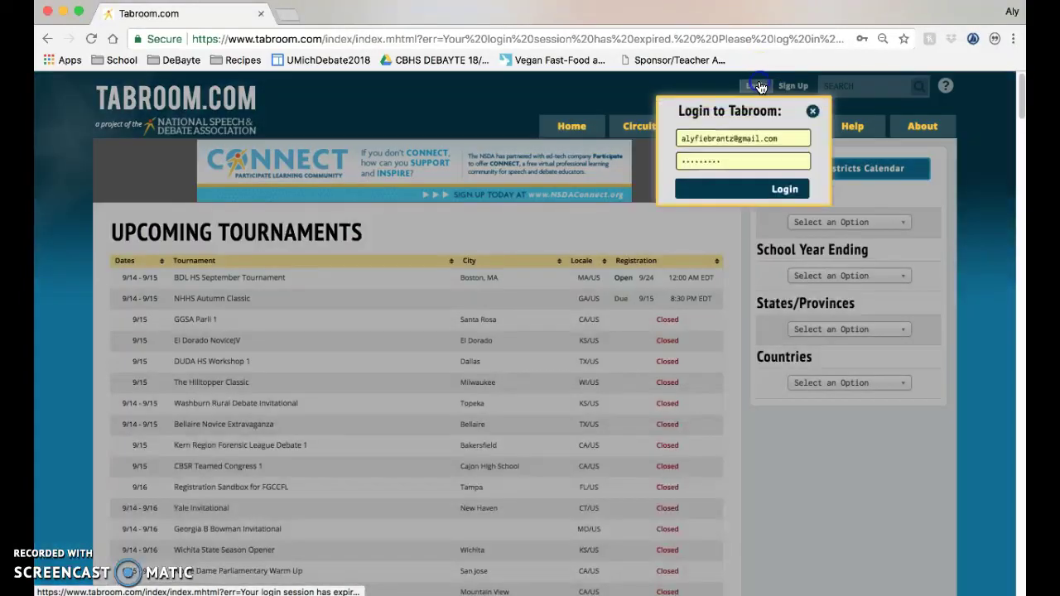
pyautogui.click(754, 187)
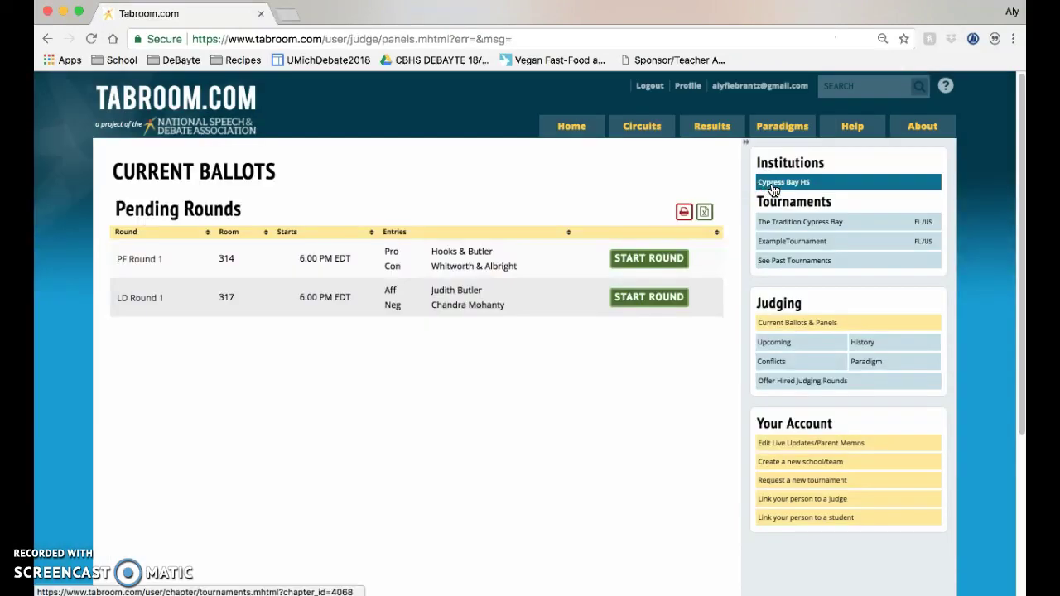
# Step: Visit the site's home page, and return to the account's current ballots page through the account email link
pyautogui.click(574, 130)
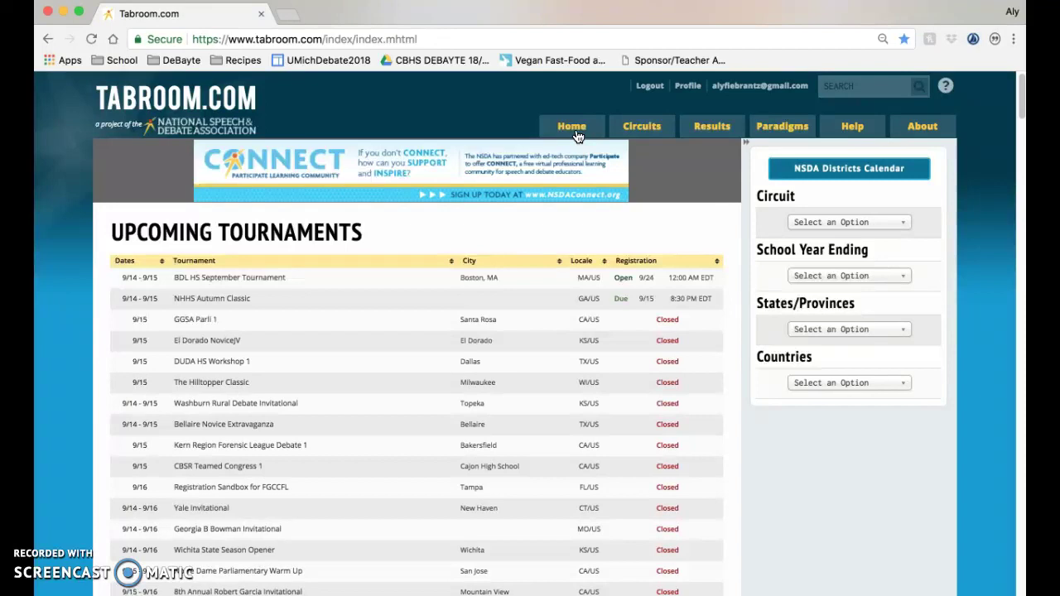
pyautogui.click(576, 134)
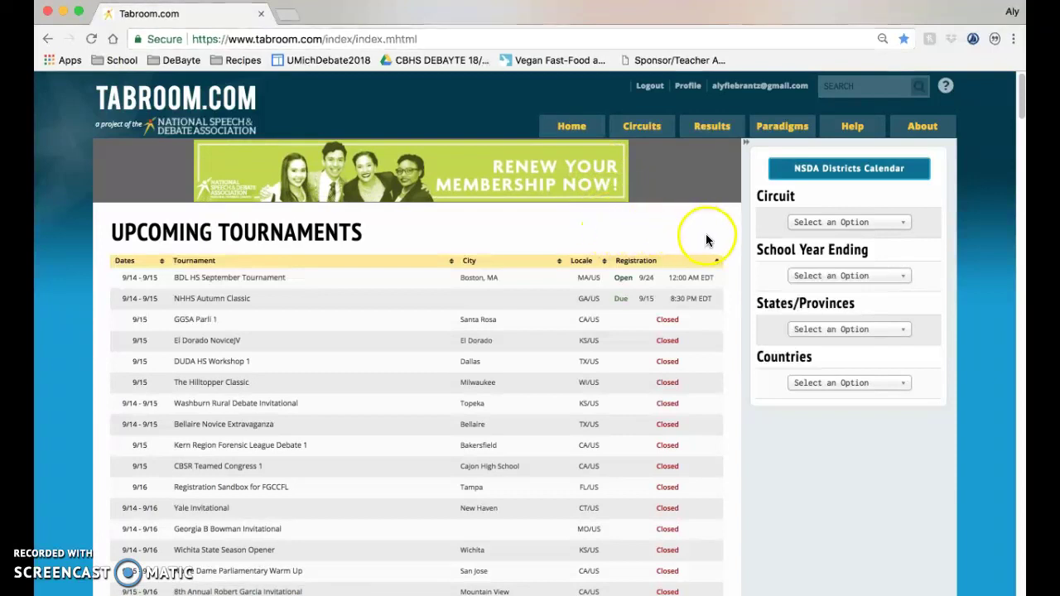
pyautogui.click(742, 92)
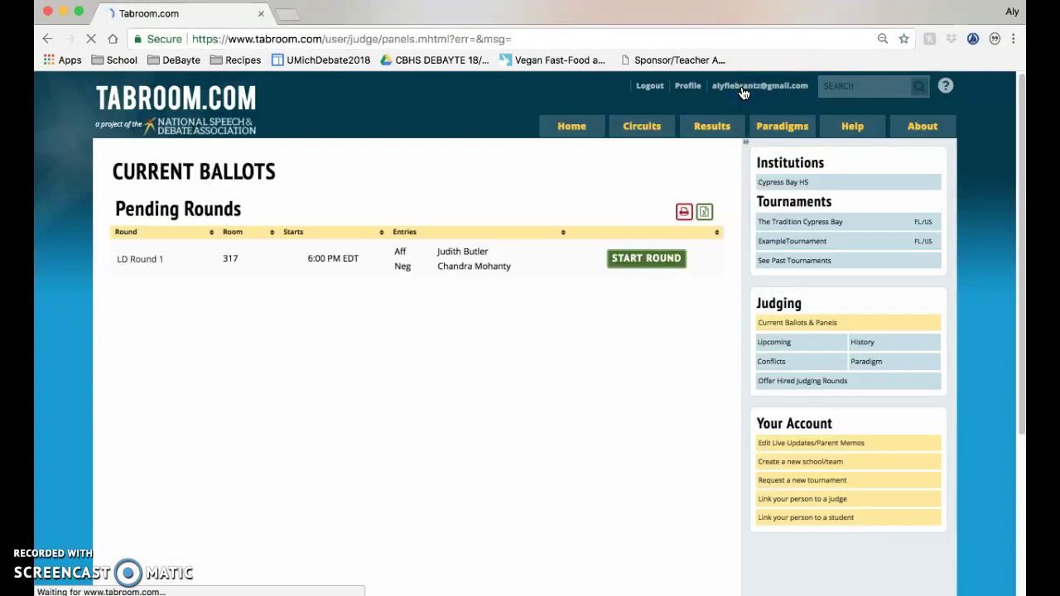
pyautogui.click(605, 412)
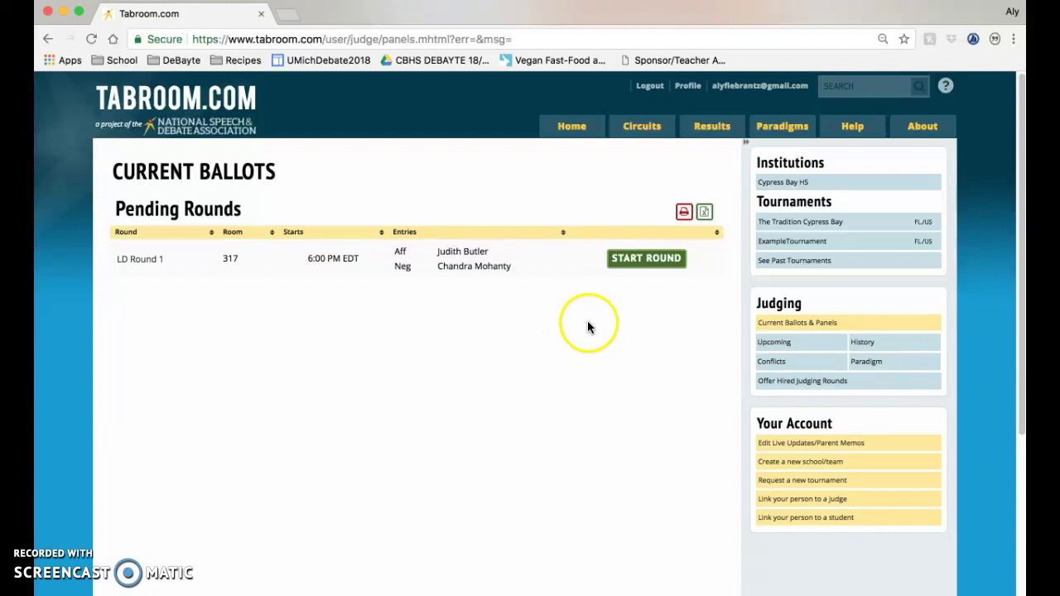
# Step: Switch to the screenshot of the judging assignment texts to examine rounds and rooms, and close it to return to the ballots
pyautogui.click(730, 584)
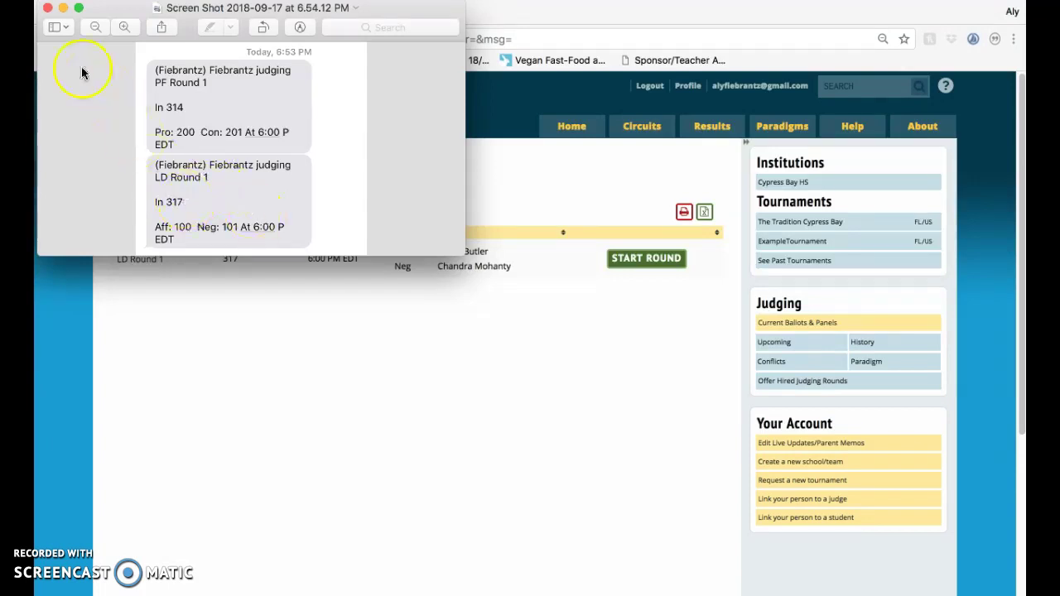
pyautogui.click(47, 9)
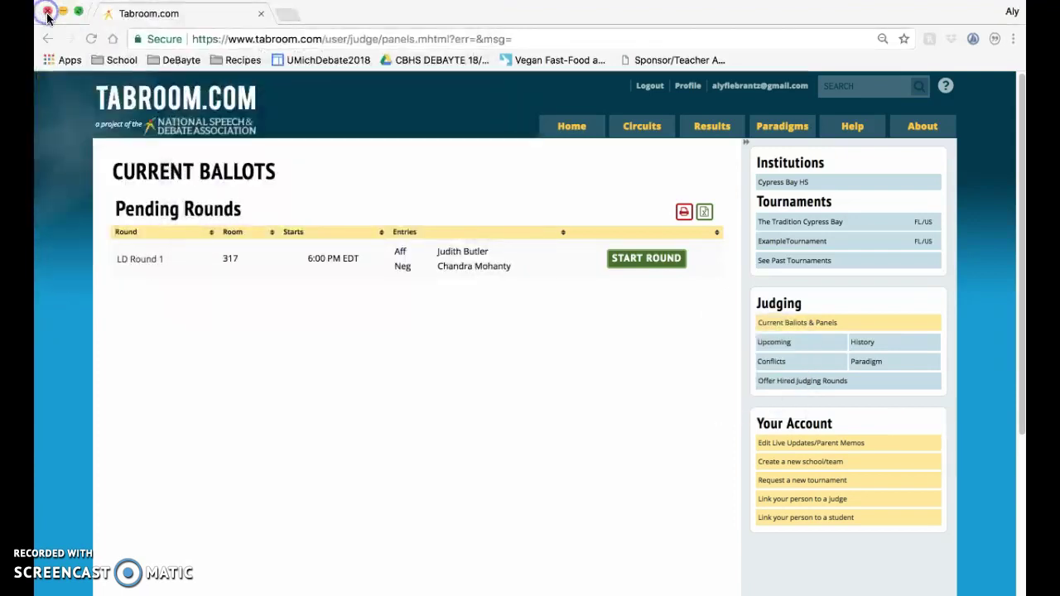
pyautogui.click(349, 321)
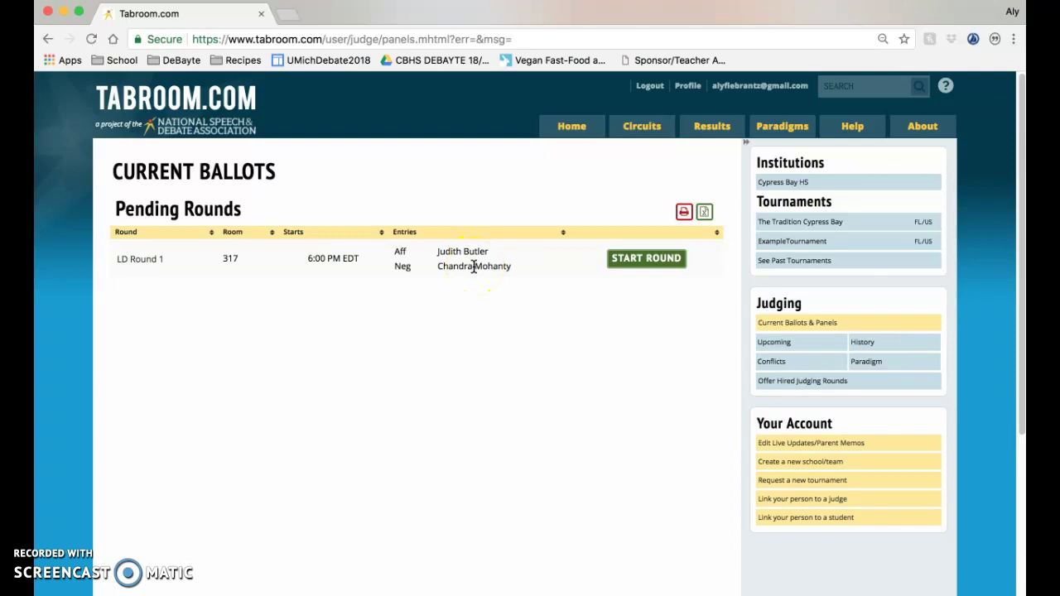
# Step: Start the pending LD Round 1 and bring up the General Feedback section of its ballot
pyautogui.click(639, 263)
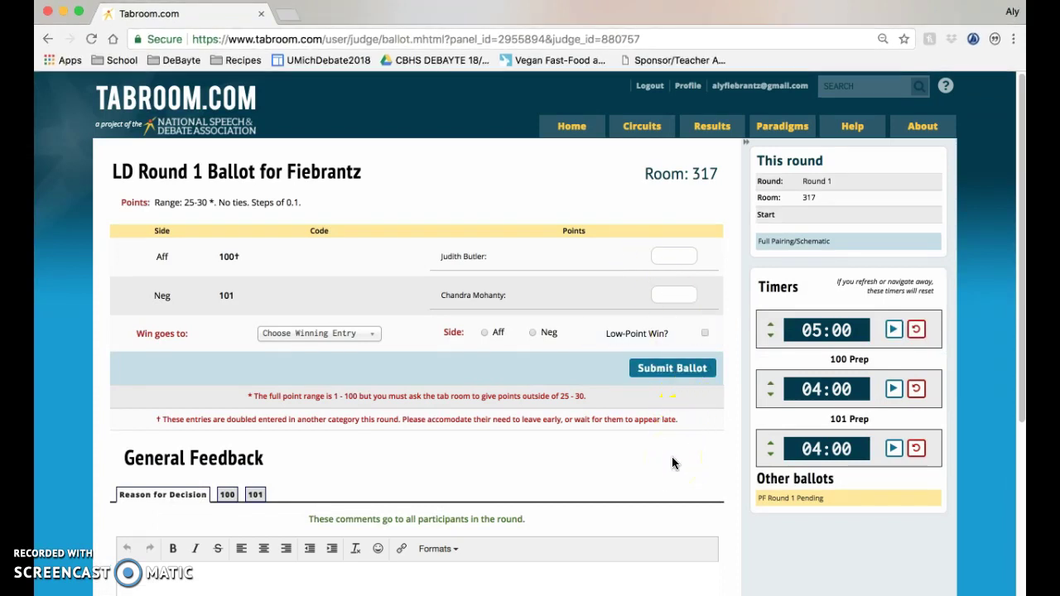
pyautogui.scroll(-5, 671, 456)
pyautogui.click(551, 456)
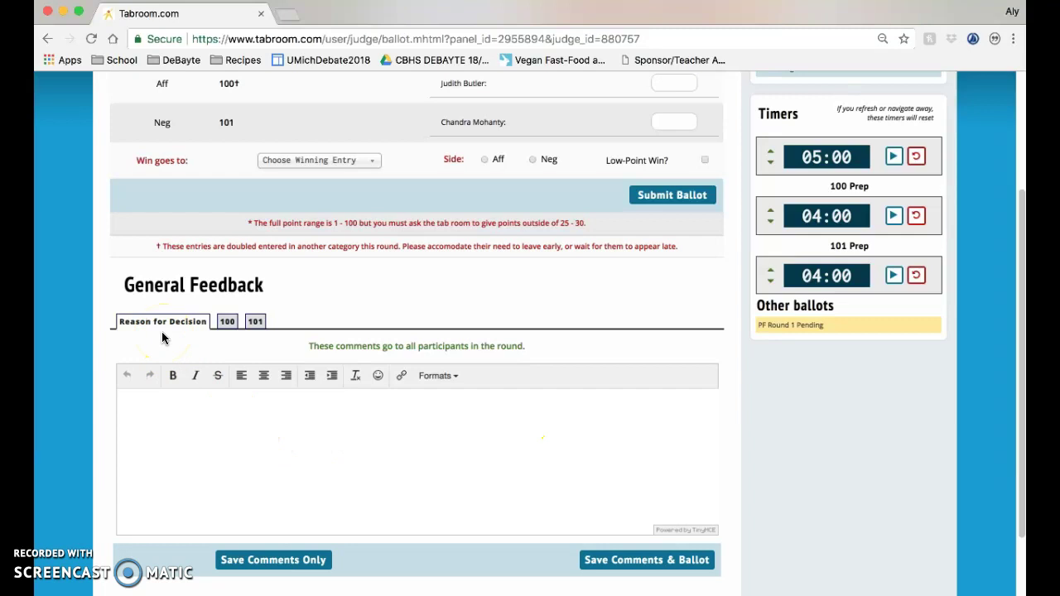
pyautogui.scroll(1, 166, 337)
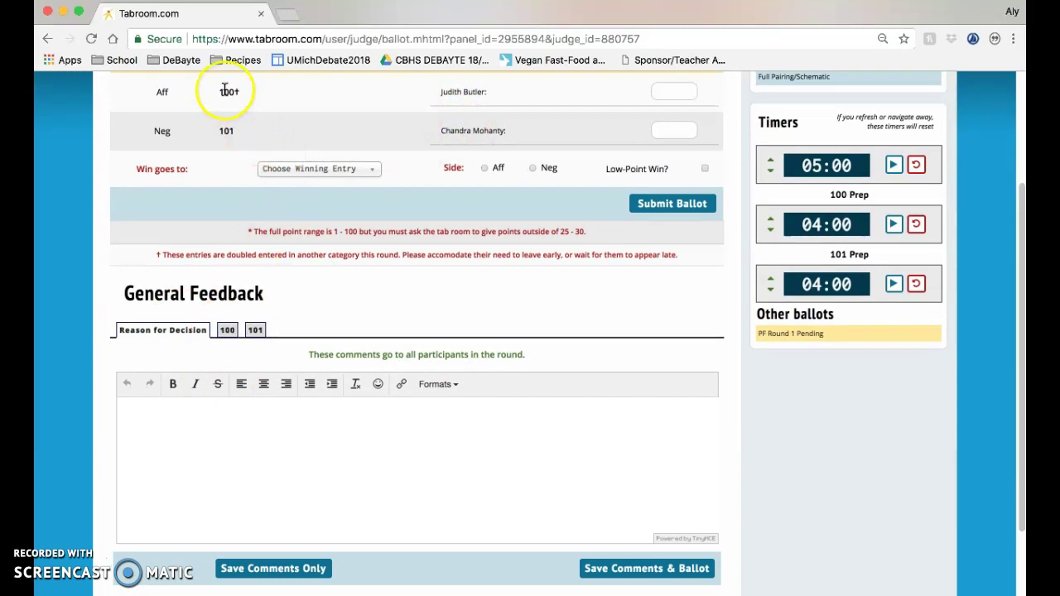
# Step: Write the feedback comment for entry 100: "I loved your value criterion but think you needed to do more impact work."
pyautogui.click(227, 330)
pyautogui.click(237, 433)
pyautogui.write('I loved your')
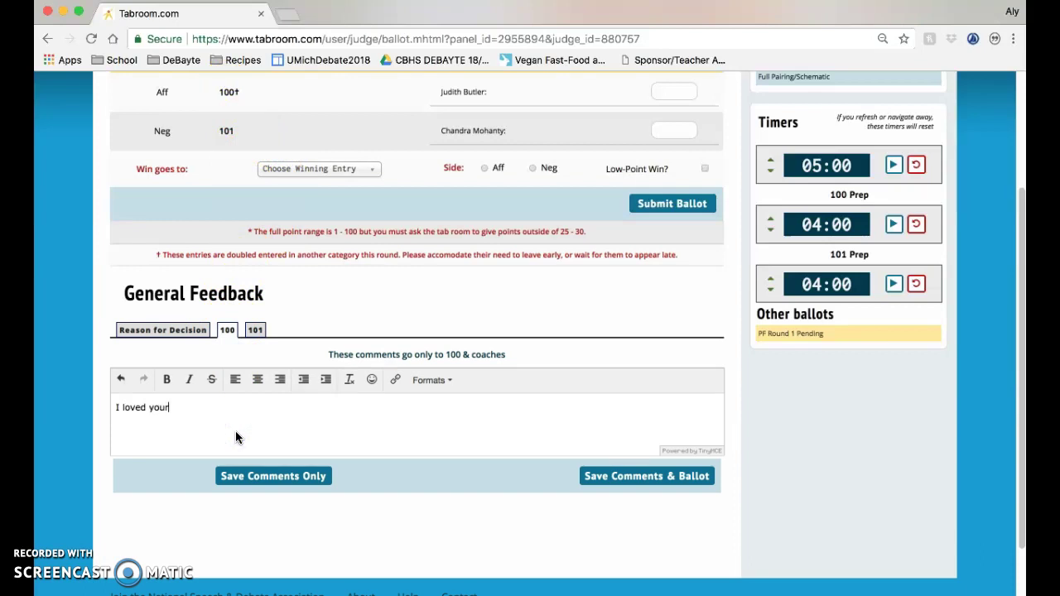
pyautogui.write(' value criterion but think you needed to do more impact work.')
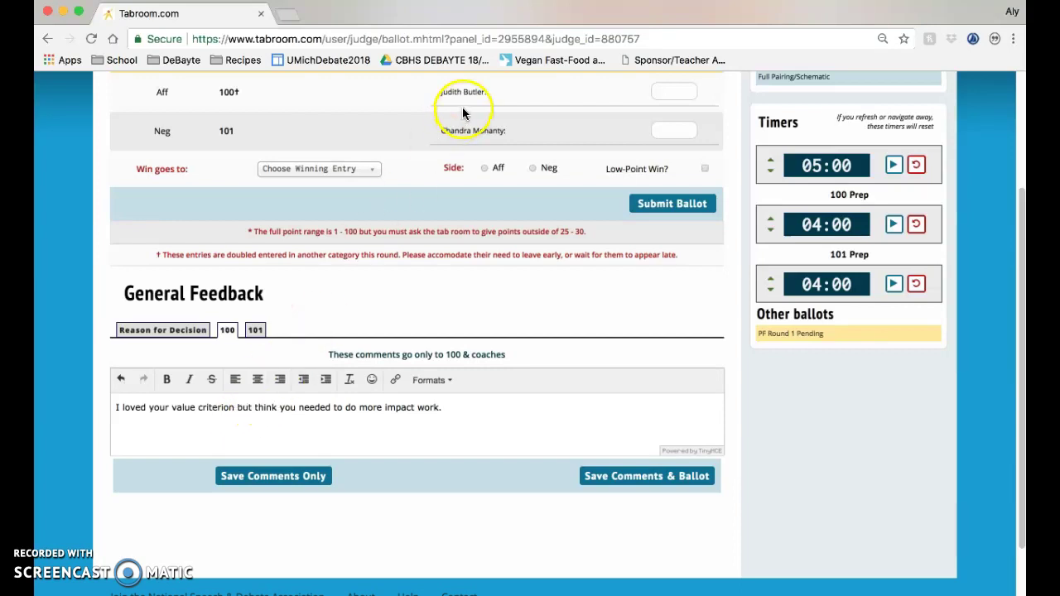
# Step: Comment for entry 101: "Great CX! The questions were poignant and relavent but I think you could have used them more in your speech."
pyautogui.click(255, 330)
pyautogui.click(222, 446)
pyautogui.write('G')
pyautogui.write('t ')
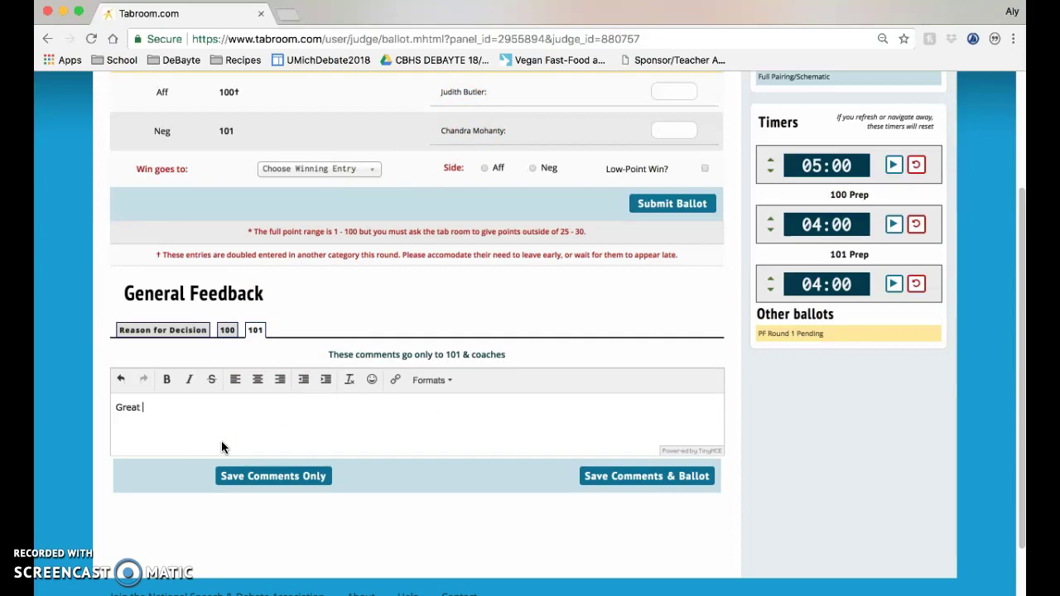
pyautogui.write('CX! The questions were po')
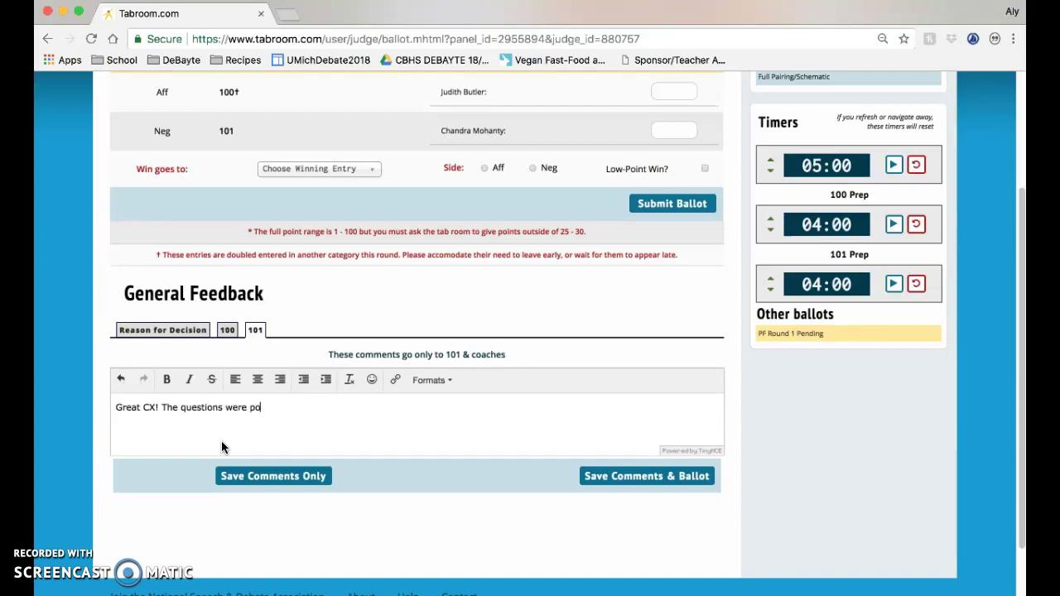
pyautogui.write('ignant and relve')
pyautogui.press('BackSpace')
pyautogui.press('BackSpace')
pyautogui.write('evnat')
pyautogui.press('BackSpace')
pyautogui.press('BackSpace')
pyautogui.press('BackSpace')
pyautogui.press('BackSpace')
pyautogui.press('BackSpace')
pyautogui.write('avent but I think you ')
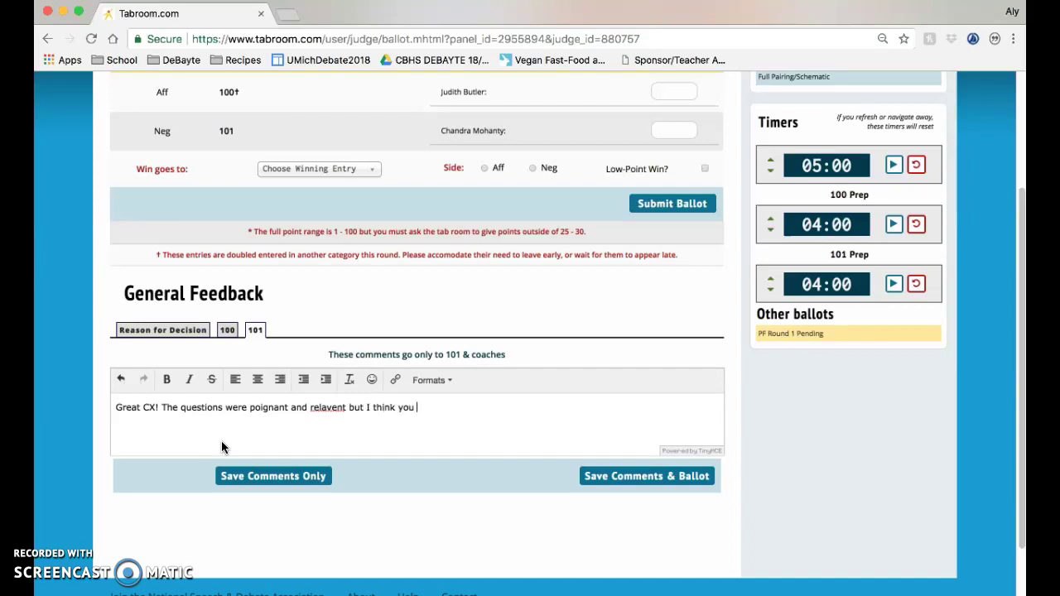
pyautogui.write('could have used them more in your speech.')
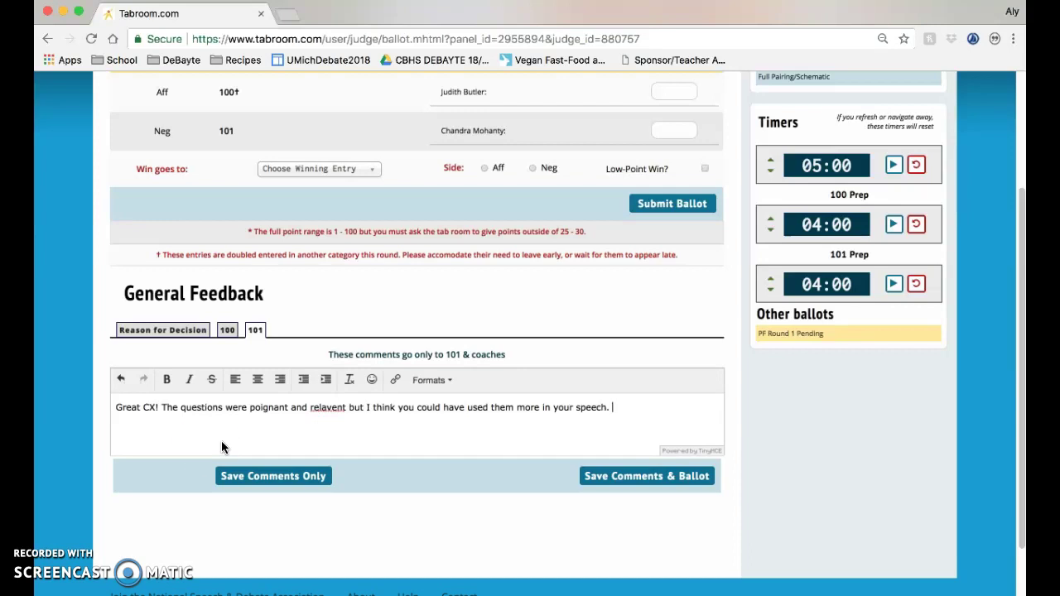
# Step: Open the Reason for Decision comment box for editing
pyautogui.click(138, 331)
pyautogui.click(186, 454)
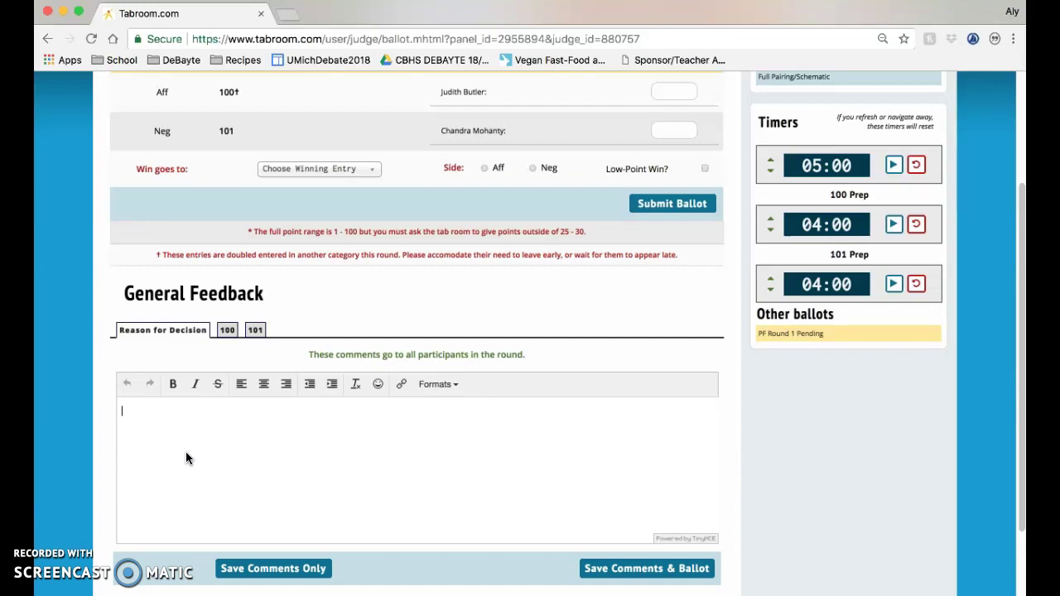
# Step: Set the ballot's speech timer to 6 minutes and start it counting down
pyautogui.scroll(2, 457, 285)
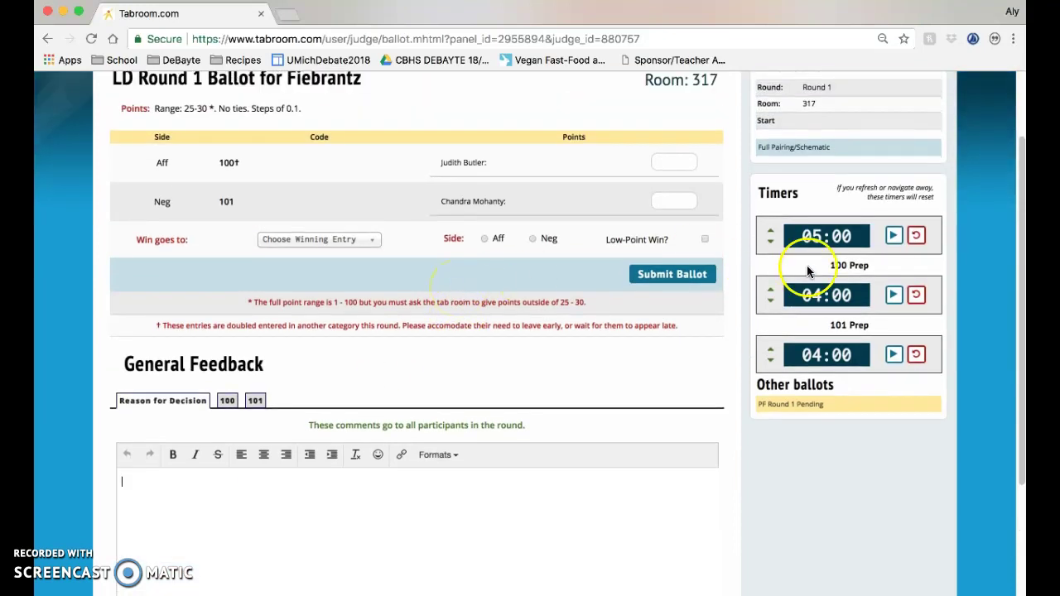
pyautogui.click(770, 231)
pyautogui.click(770, 232)
pyautogui.click(770, 242)
pyautogui.click(894, 235)
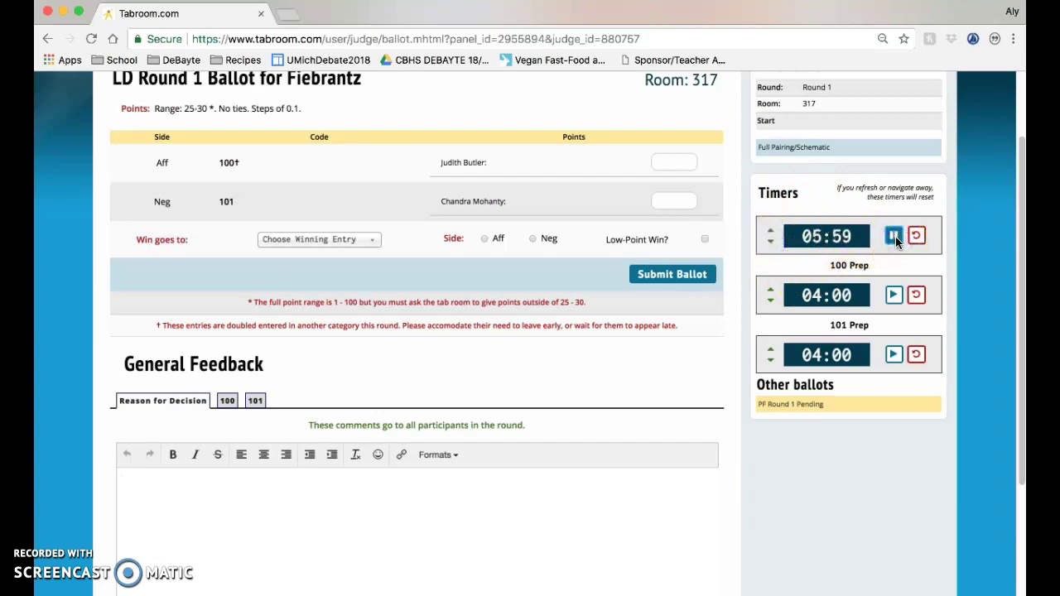
# Step: Set the 100 Prep timer to 5 minutes, start and pause it, and highlight the note about timers resetting
pyautogui.click(771, 289)
pyautogui.click(893, 295)
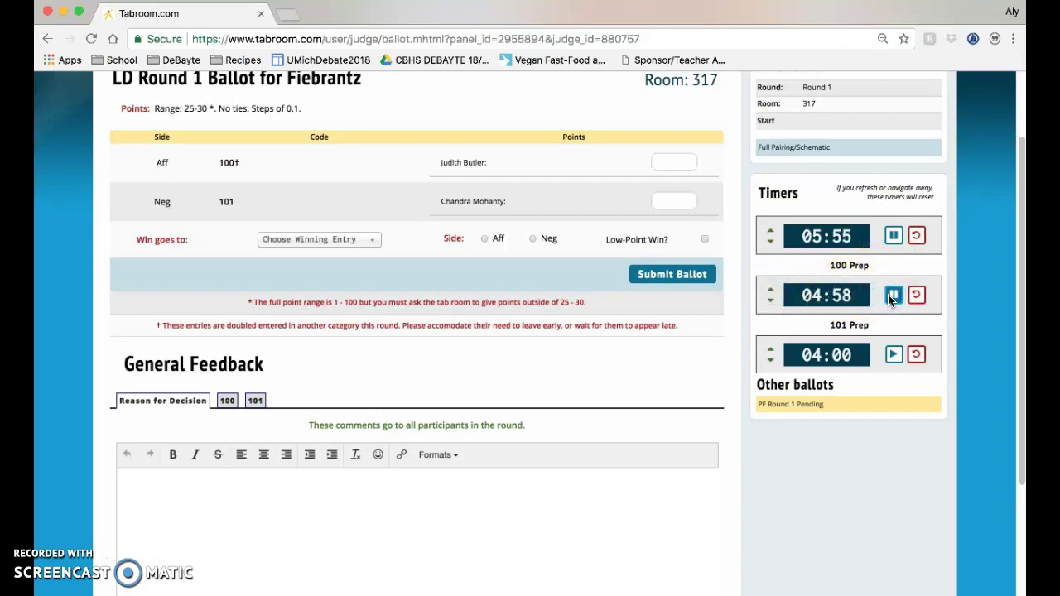
pyautogui.click(893, 295)
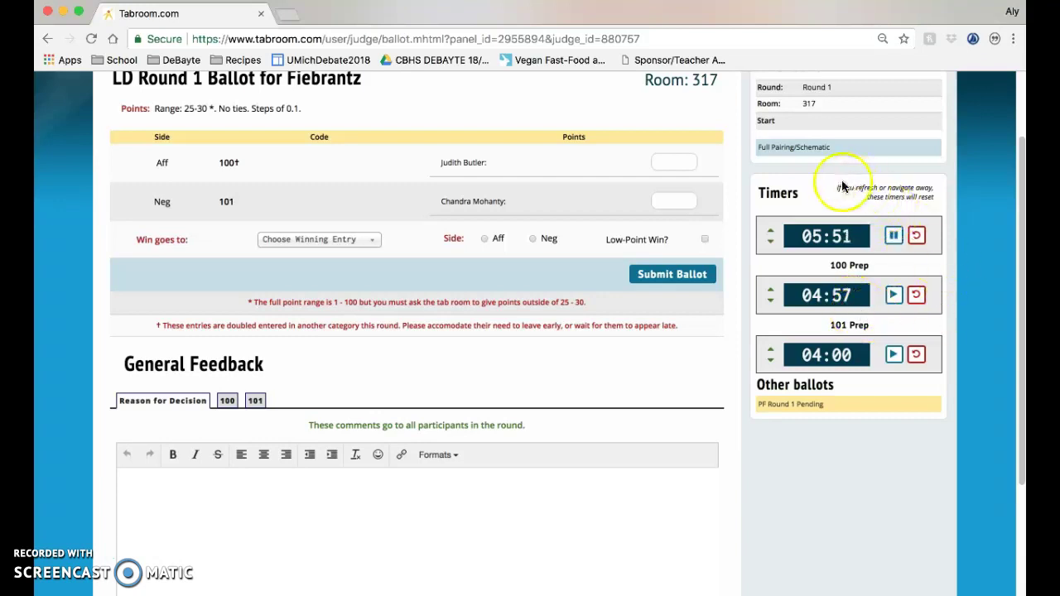
pyautogui.moveTo(833, 186); pyautogui.dragTo(940, 201)
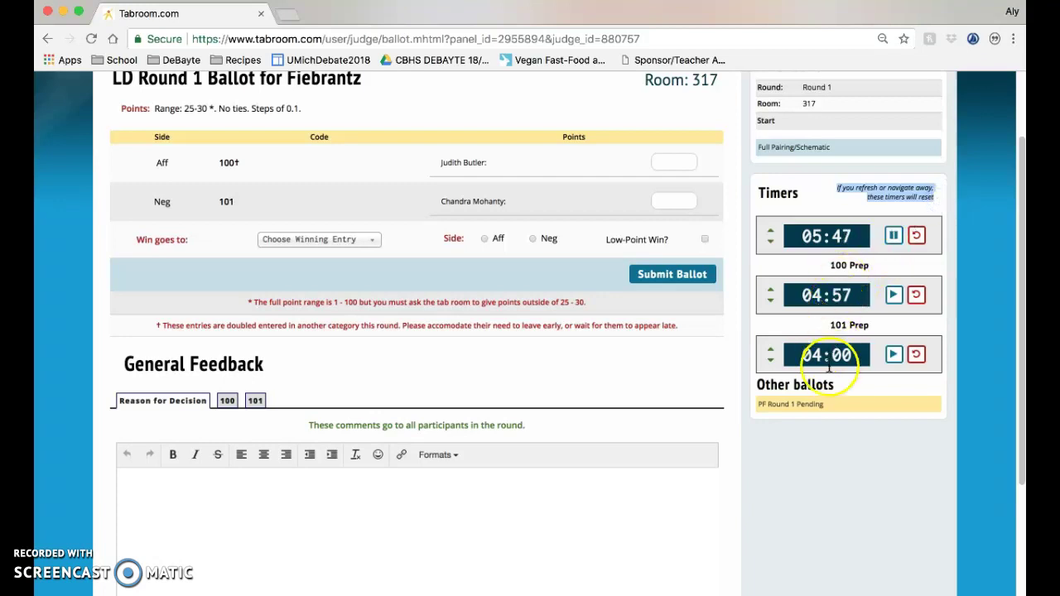
# Step: Pause the running speech timer and award the LD Round 1 win to entry 100 on the Aff side
pyautogui.click(892, 236)
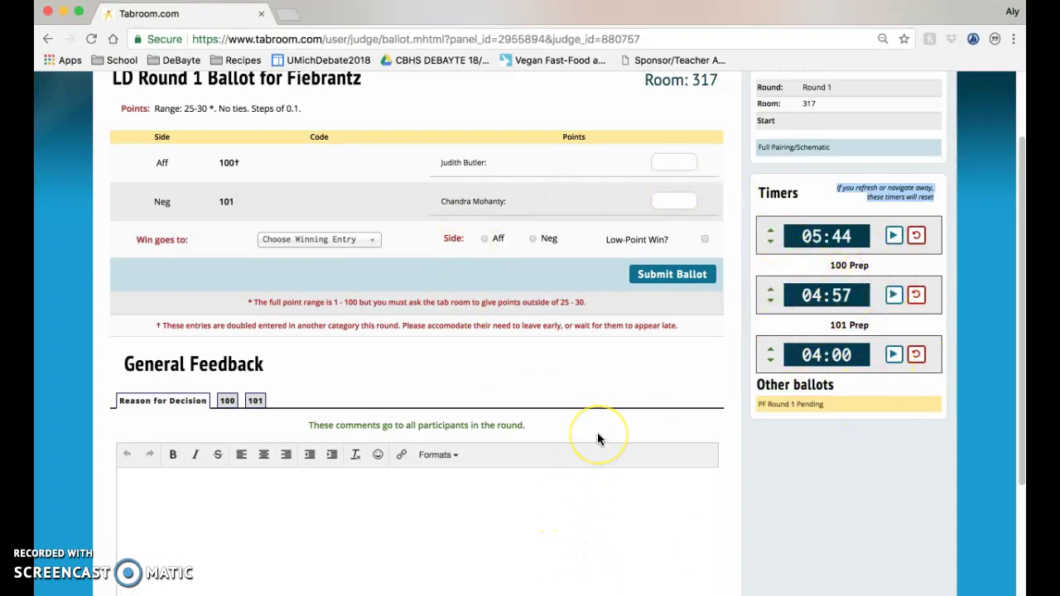
pyautogui.scroll(-3, 597, 432)
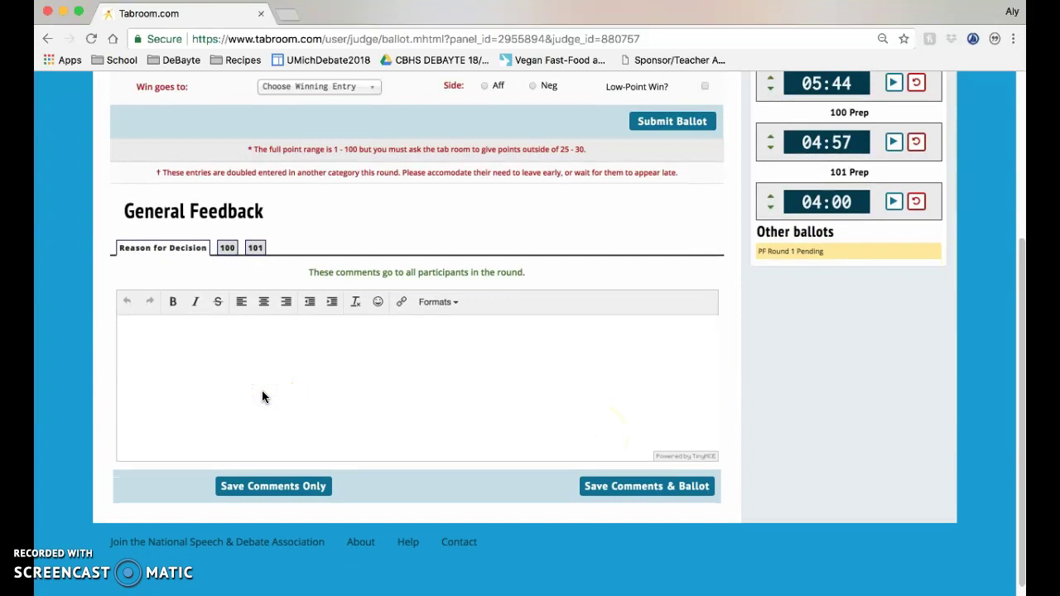
pyautogui.scroll(3, 262, 397)
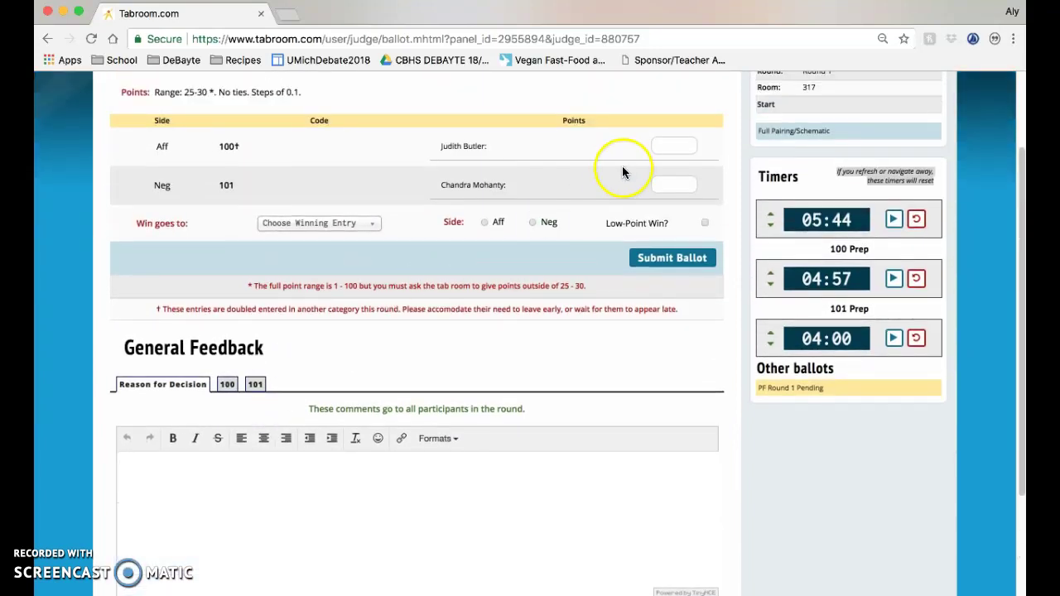
pyautogui.click(335, 222)
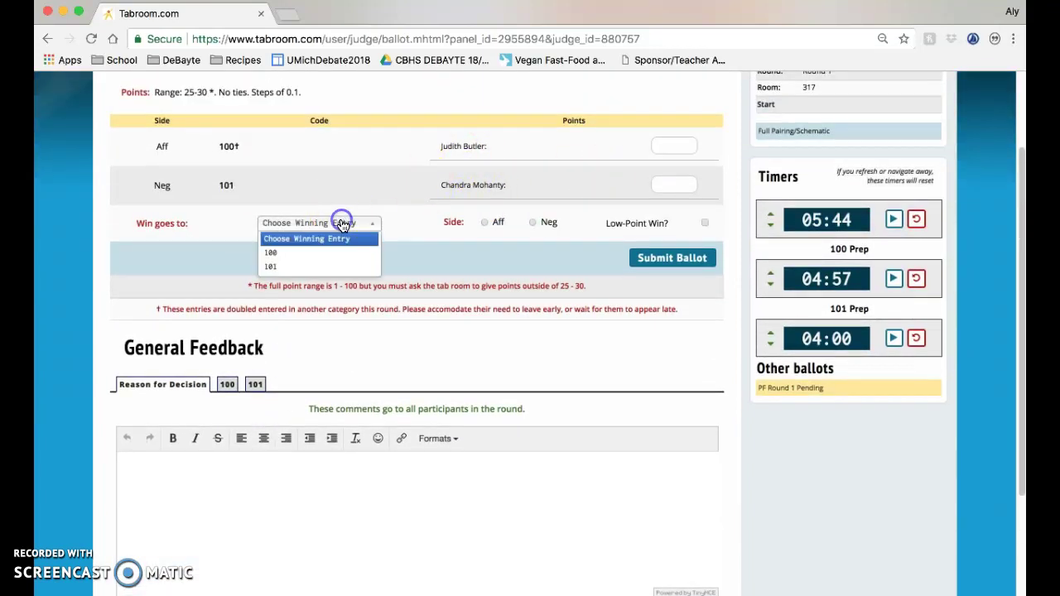
pyautogui.click(339, 253)
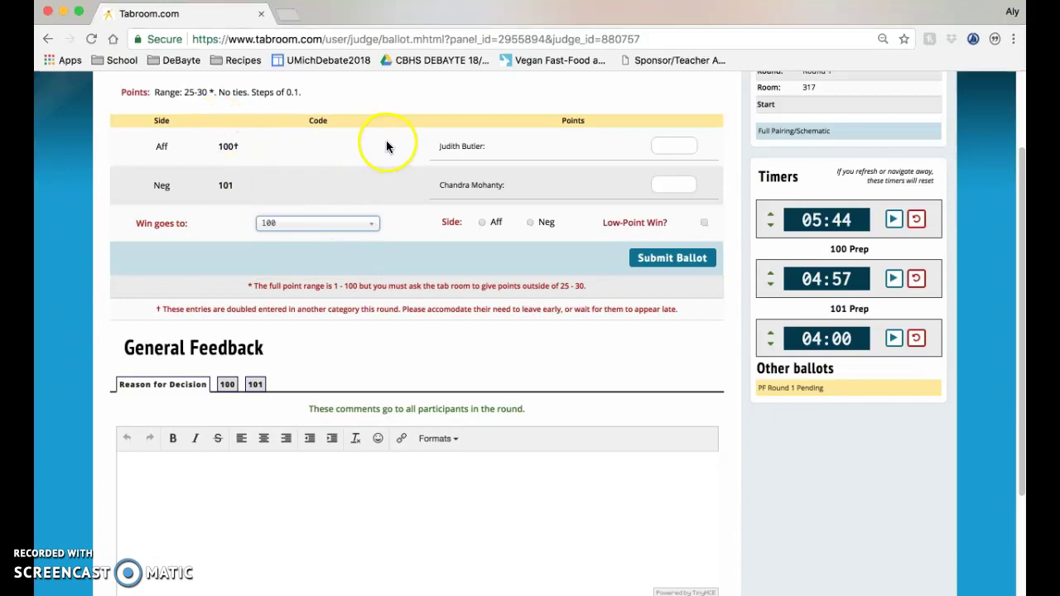
pyautogui.click(482, 222)
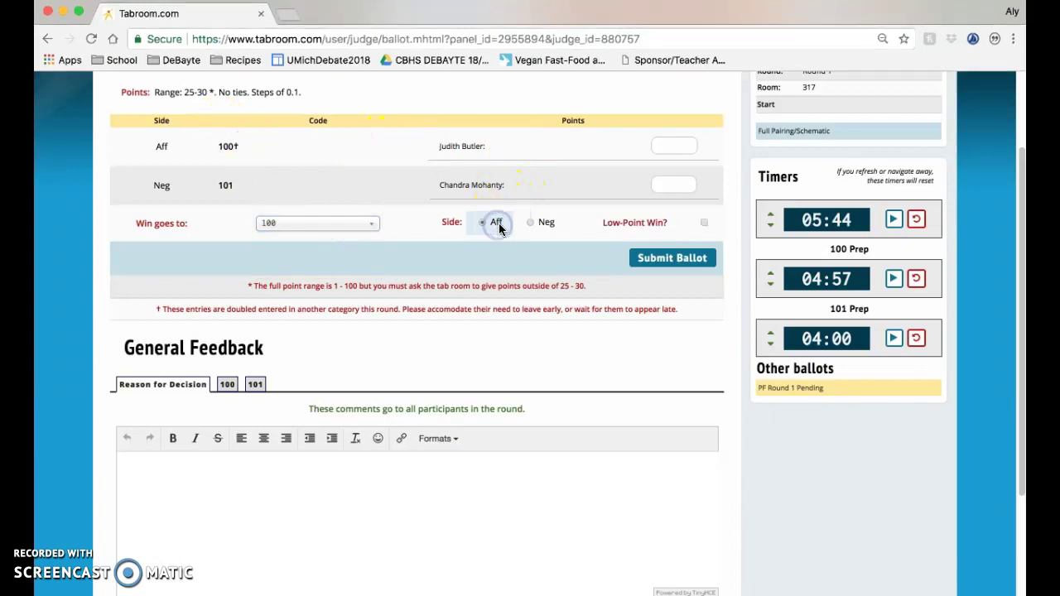
# Step: Give the Aff speaker 29.2 points and the Neg speaker 29.1 points
pyautogui.click(660, 144)
pyautogui.write('2')
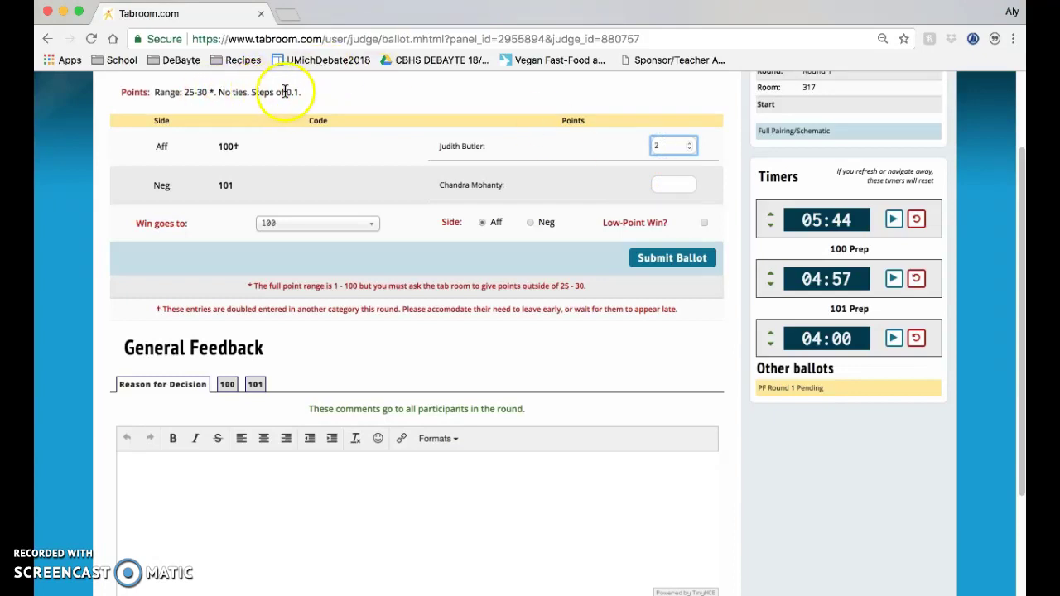
pyautogui.write('9.2')
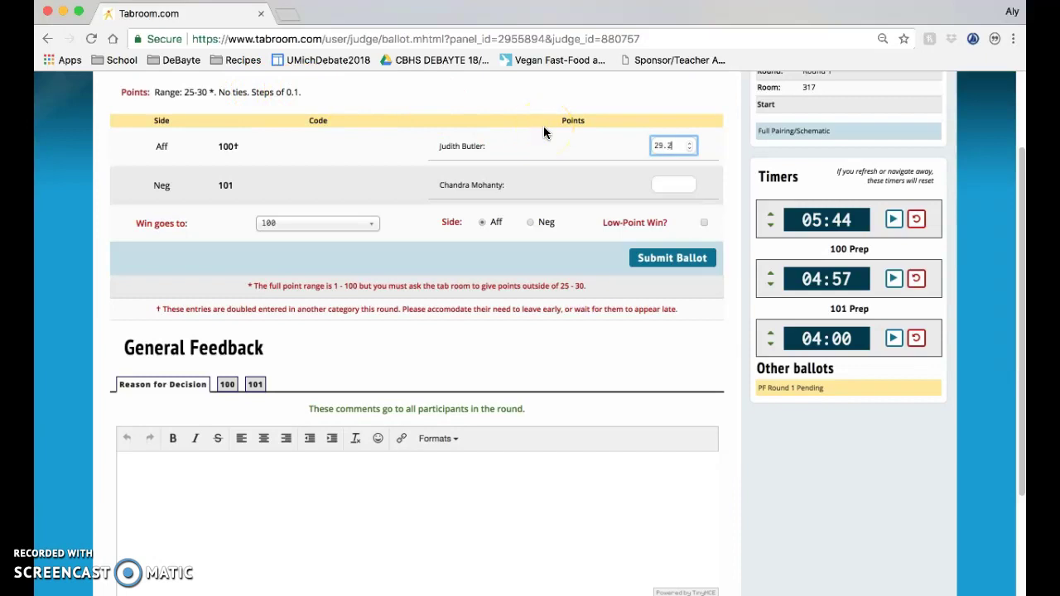
pyautogui.click(667, 183)
pyautogui.write('29.1')
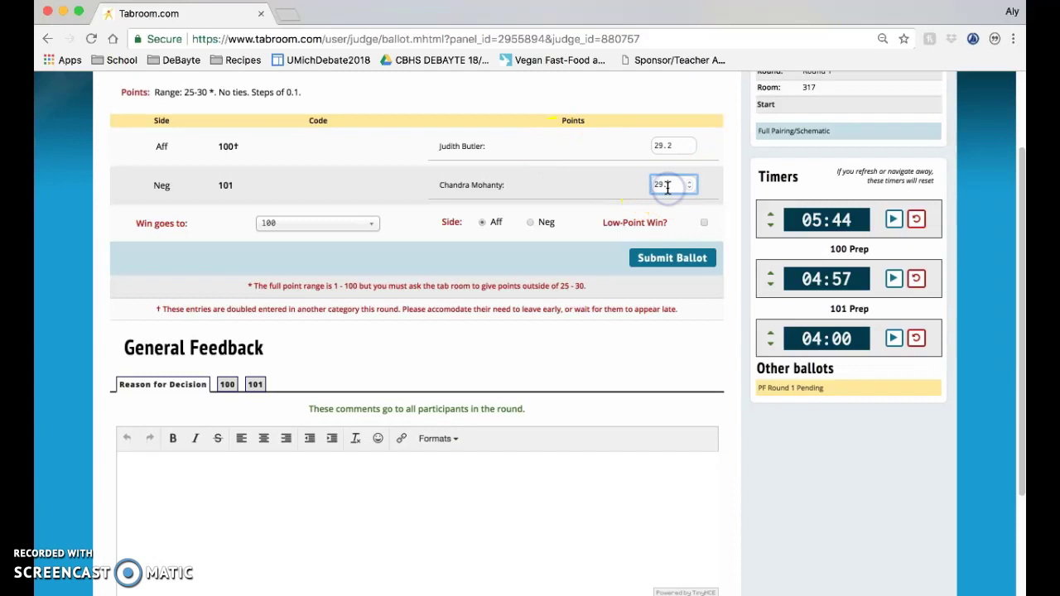
# Step: Begin the Reason for Decision with "I voted affirmative because the impacts of the aff outweighed the"
pyautogui.scroll(-2, 433, 385)
pyautogui.click(412, 438)
pyautogui.write('I')
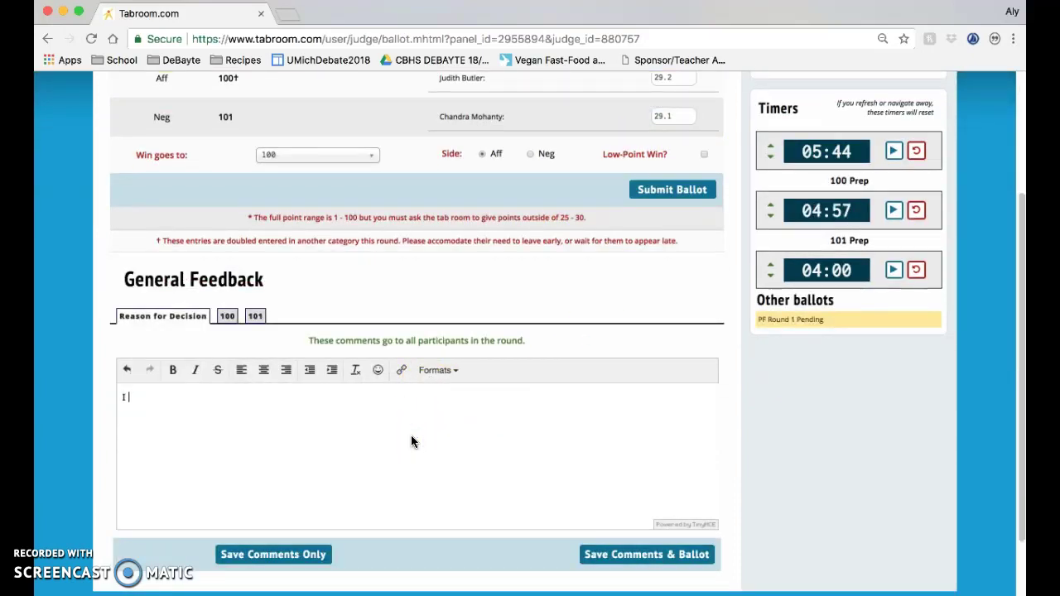
pyautogui.write(' voted affirmative because ')
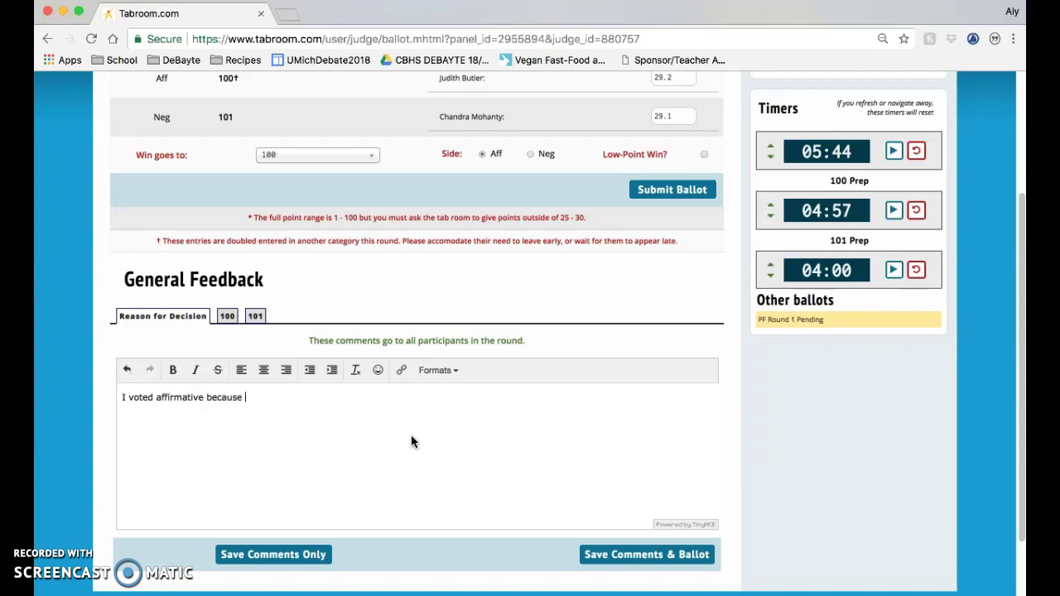
pyautogui.write('the impacts of the aff outweighs')
pyautogui.press('BackSpace')
pyautogui.write('ed the')
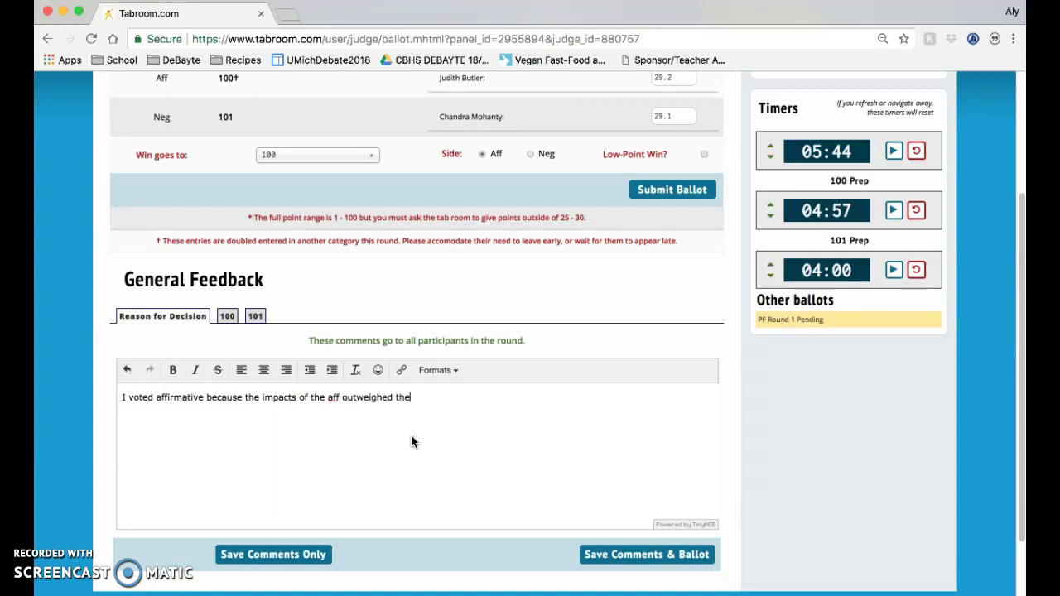
# Step: Continue the Reason for Decision with "negative repercussions, specifically I don't think the disad (per 2AR ! Calc) Outweighs the aff."
pyautogui.write(' negative repercussions, spec')
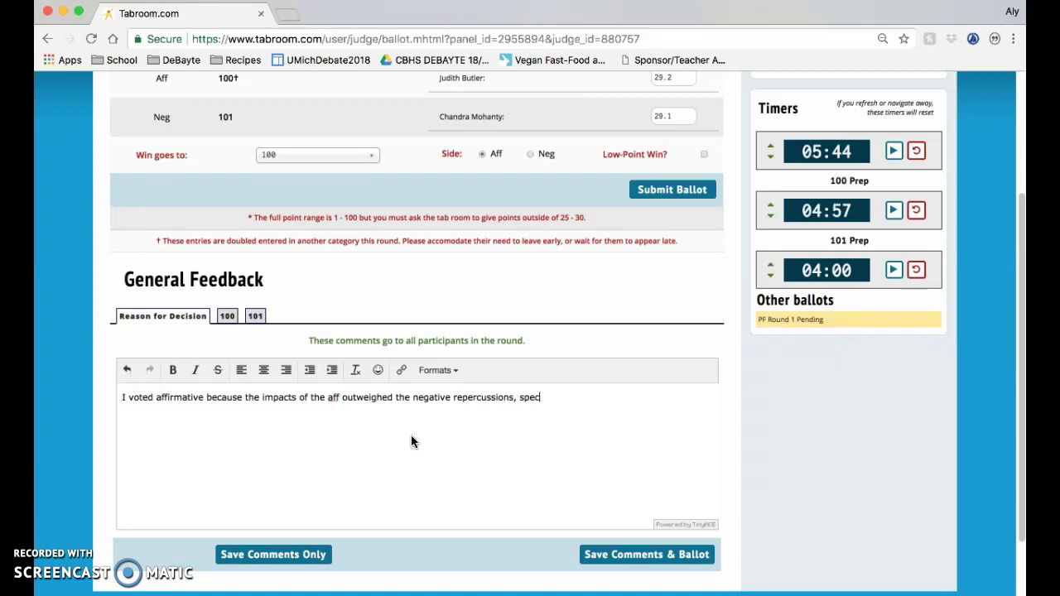
pyautogui.write("ifically I don't think the disad ")
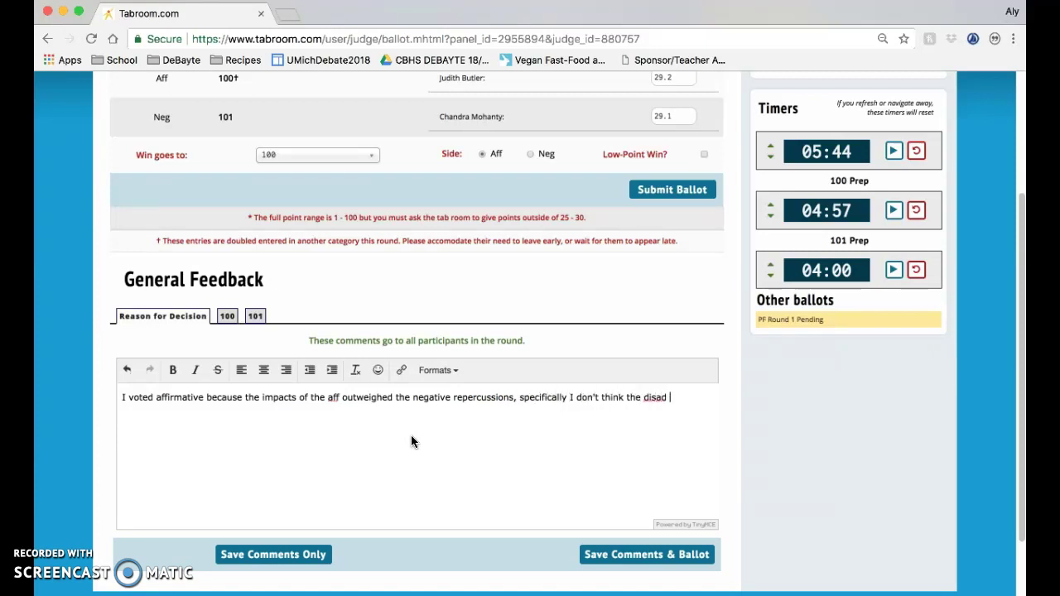
pyautogui.write('(per 2AR ! Calc) Outweighs the aff.')
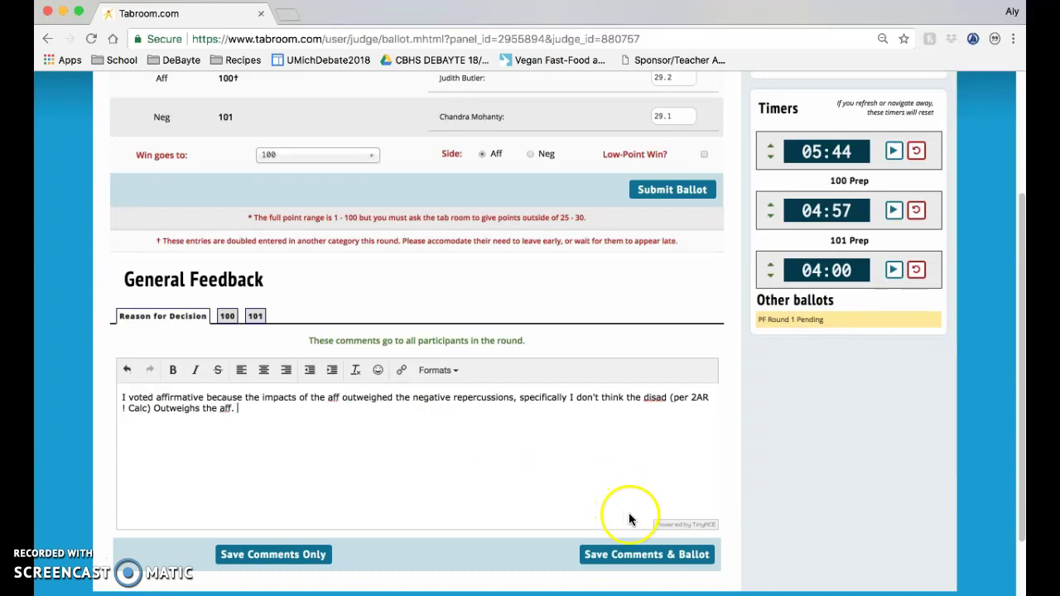
# Step: Save the LD Round 1 comments together with the ballot, confirm the decision as correct and return home
pyautogui.click(640, 561)
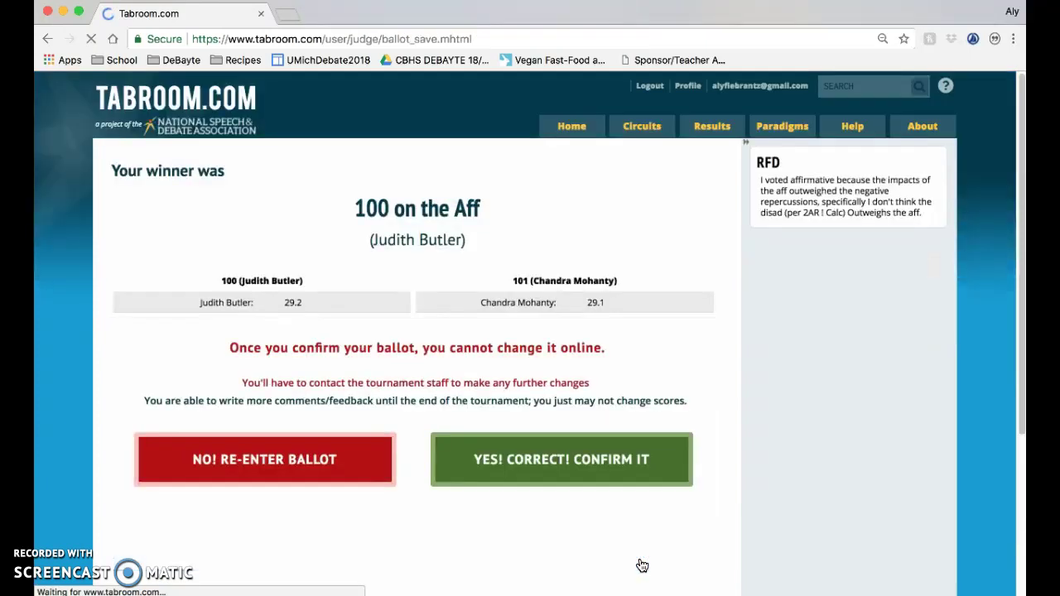
pyautogui.click(639, 470)
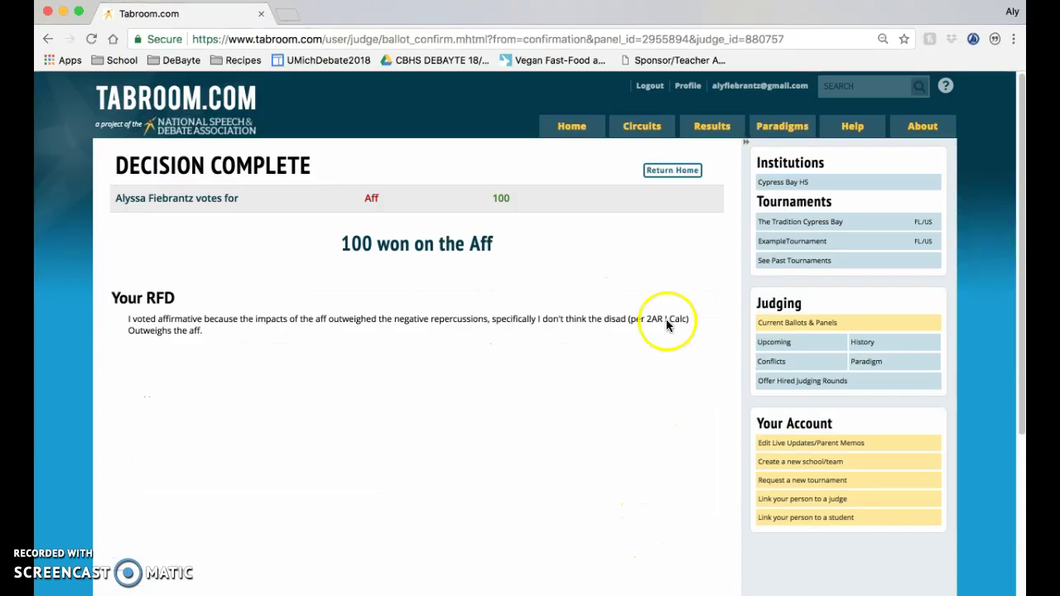
pyautogui.click(669, 170)
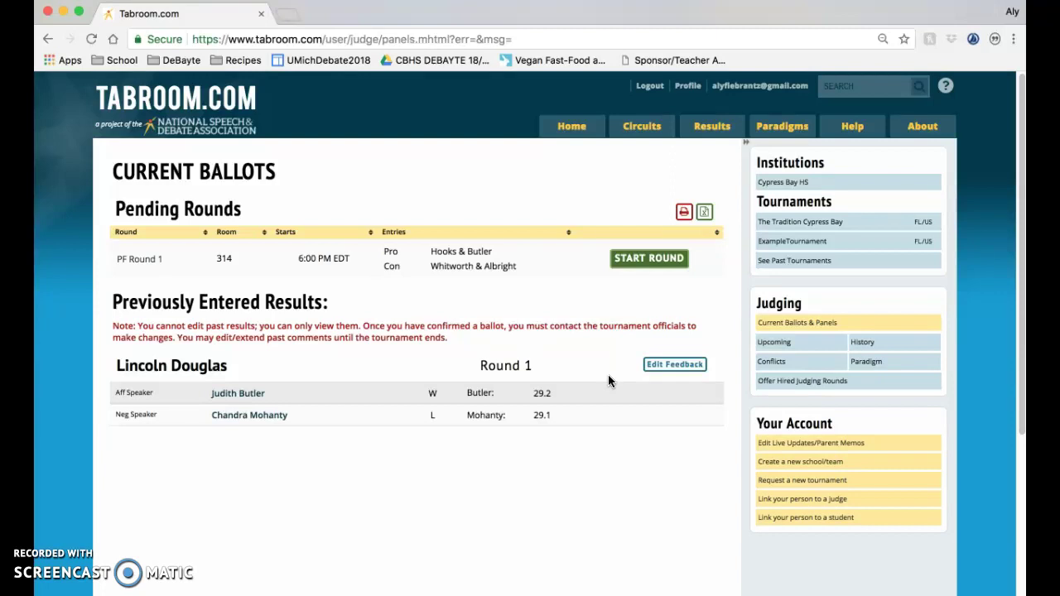
# Step: Start the pending PF Round 1 and look over its ballot from the points table to the feedback area
pyautogui.tripleClick(484, 411)
pyautogui.click(498, 444)
pyautogui.click(647, 263)
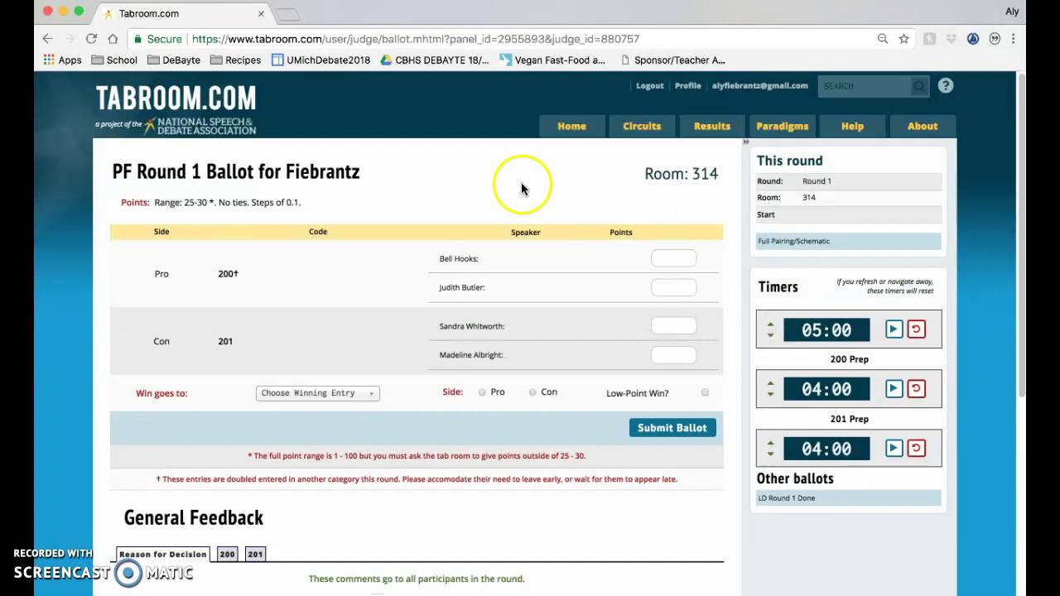
pyautogui.scroll(-2, 568, 517)
pyautogui.scroll(-2, 568, 520)
pyautogui.scroll(5, 568, 520)
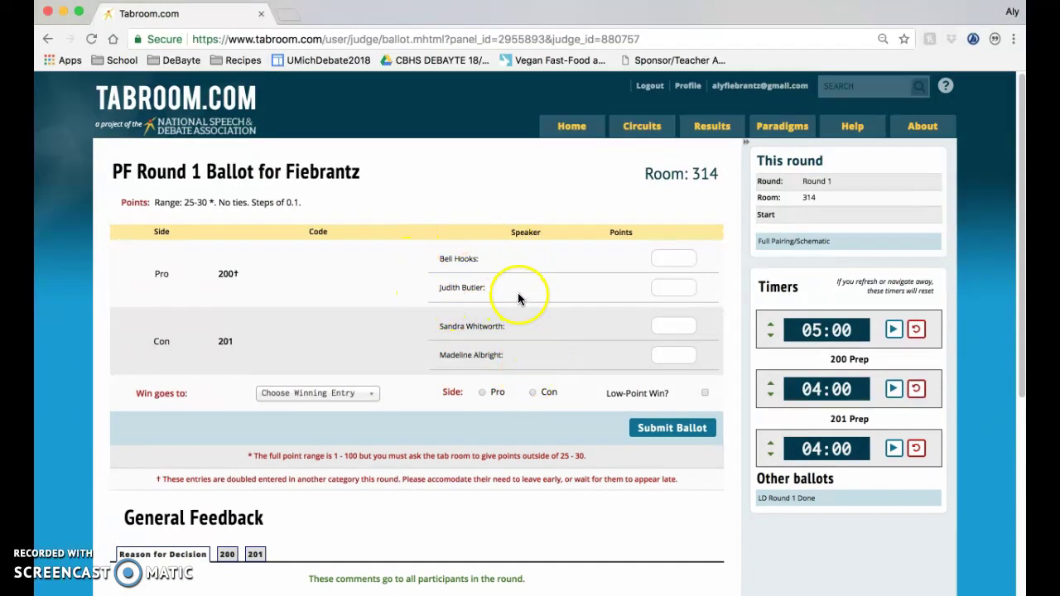
# Step: Enter points of 28.5 and 28.6 for the two Pro speakers and 28.8 and 28.9 for the two Con speakers
pyautogui.click(667, 260)
pyautogui.write('28.5')
pyautogui.press('Tab')
pyautogui.write('28.6')
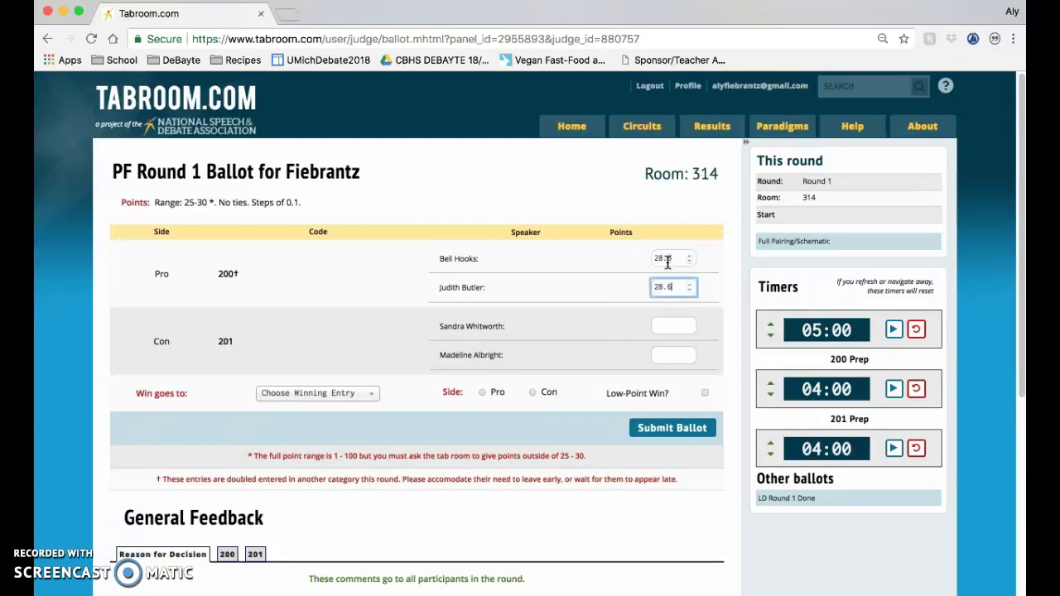
pyautogui.press('Tab')
pyautogui.write('28.8')
pyautogui.press('Tab')
pyautogui.write('28.9')
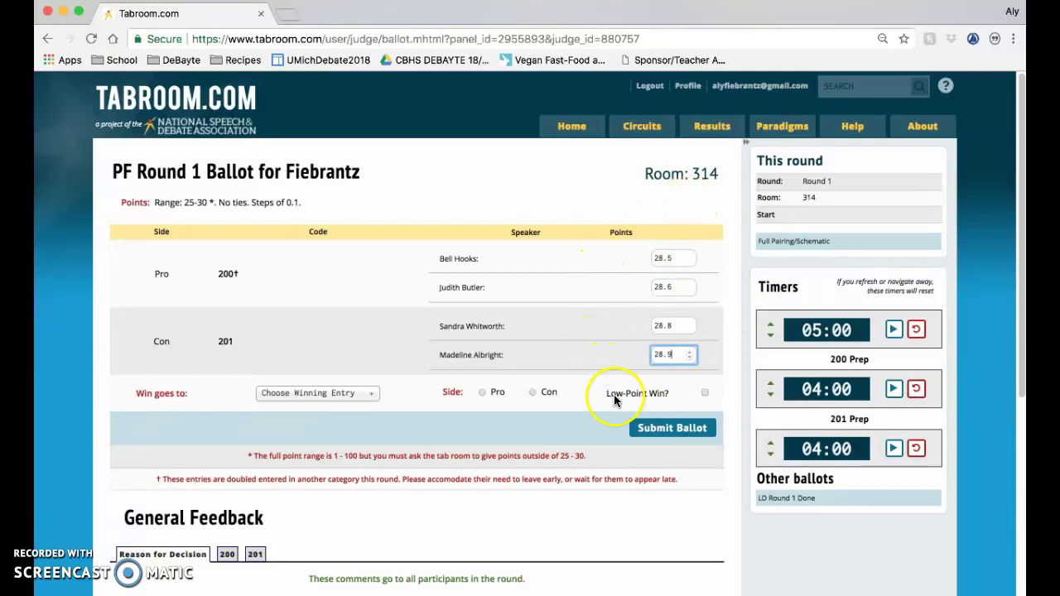
# Step: Award the PF Round 1 win to entry 201 on the Con side
pyautogui.click(539, 401)
pyautogui.click(349, 392)
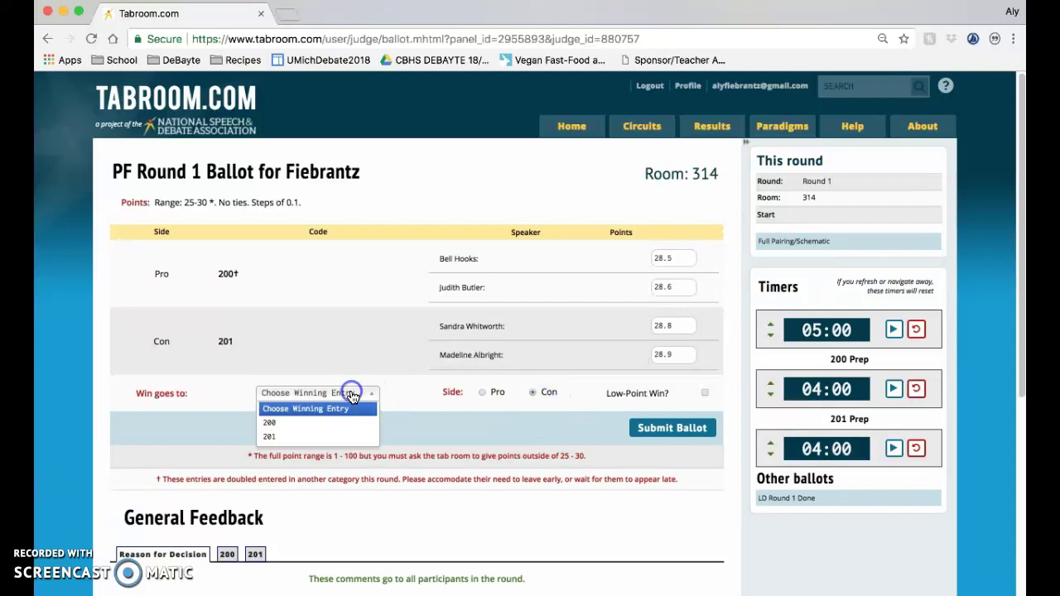
pyautogui.click(352, 437)
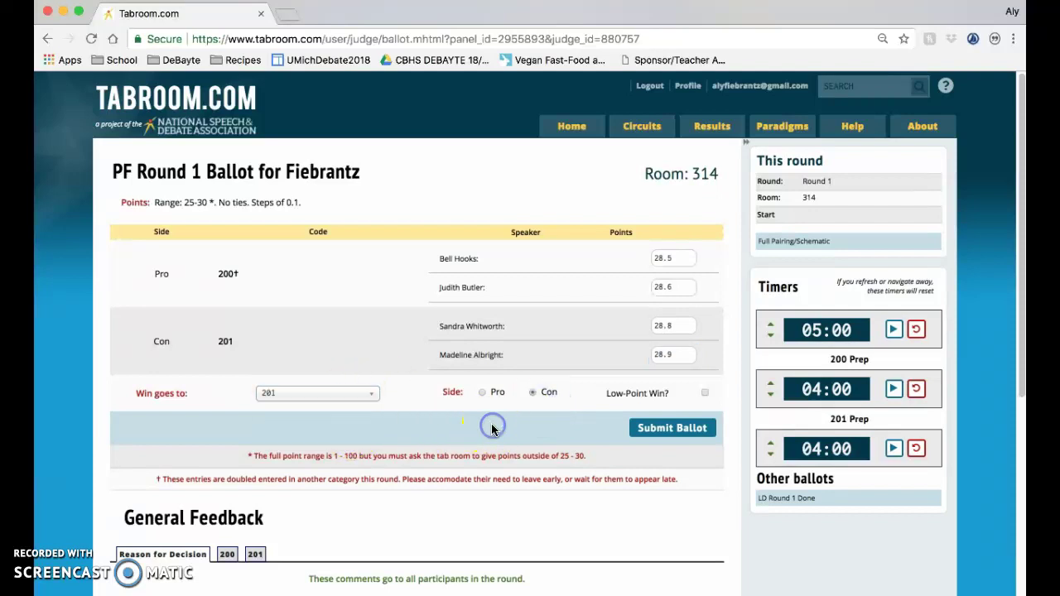
# Step: Write the Reason for Decision: "I voted negative because the con case turns the pro case and UNCLOS is not a good idea."
pyautogui.scroll(-5, 489, 430)
pyautogui.write('I vote')
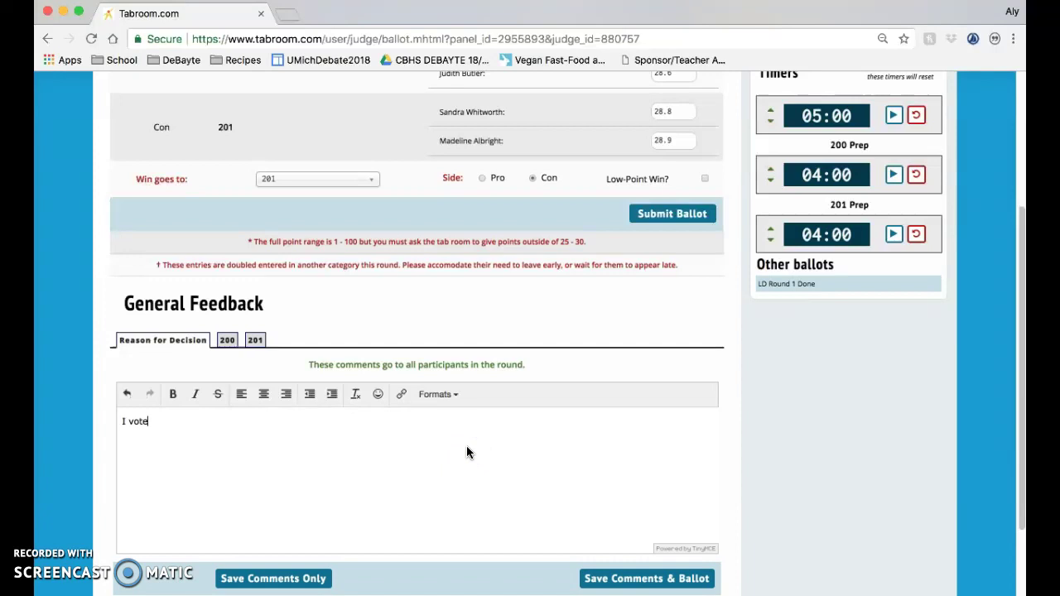
pyautogui.write('d negative because the con ')
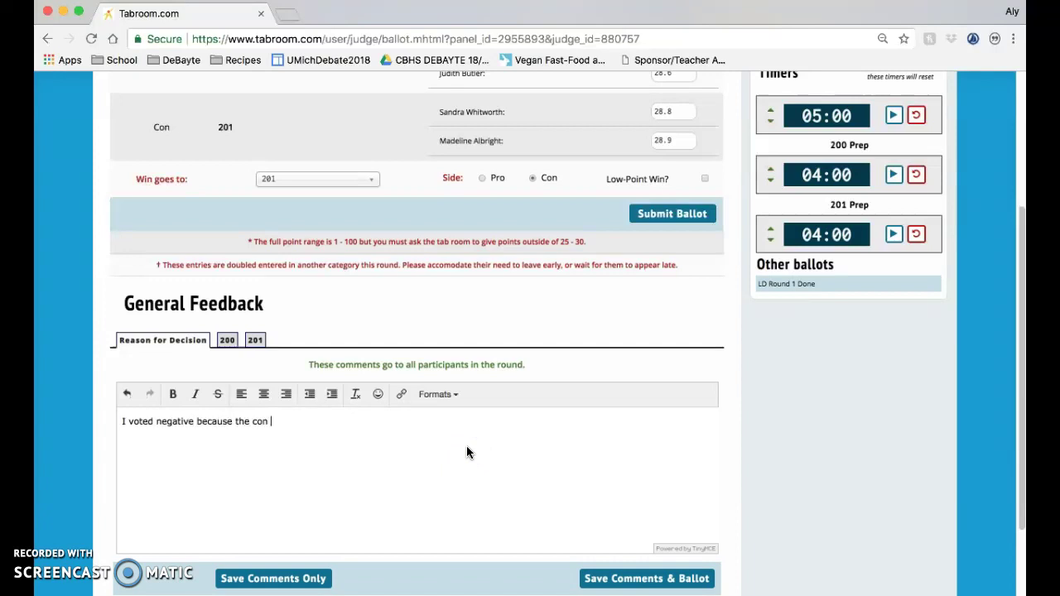
pyautogui.write('case turns the pro case and ')
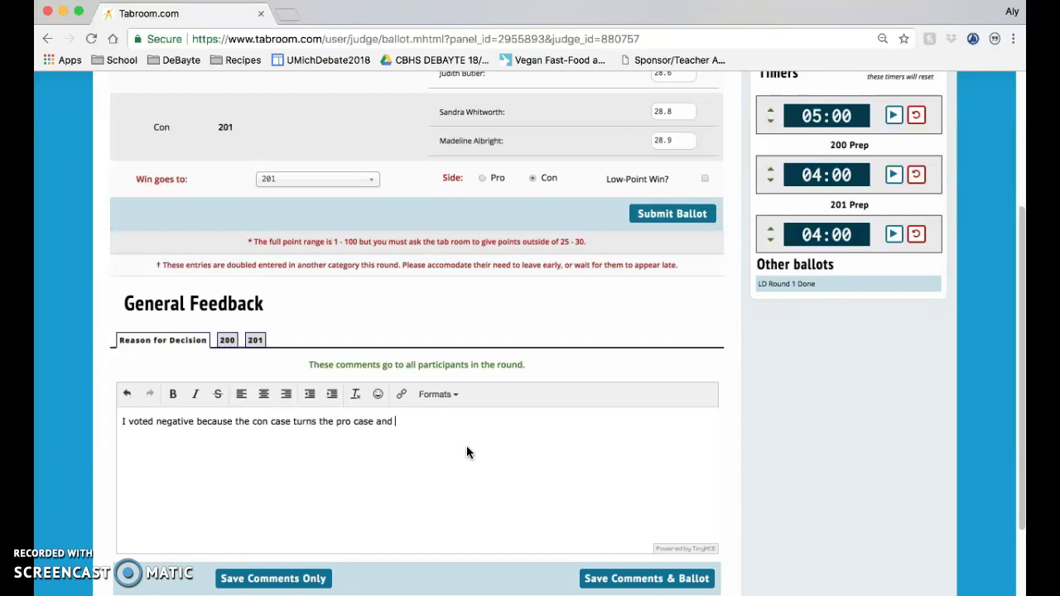
pyautogui.write('UNCLOS is not a good idea.')
pyautogui.click(500, 461)
pyautogui.click(562, 491)
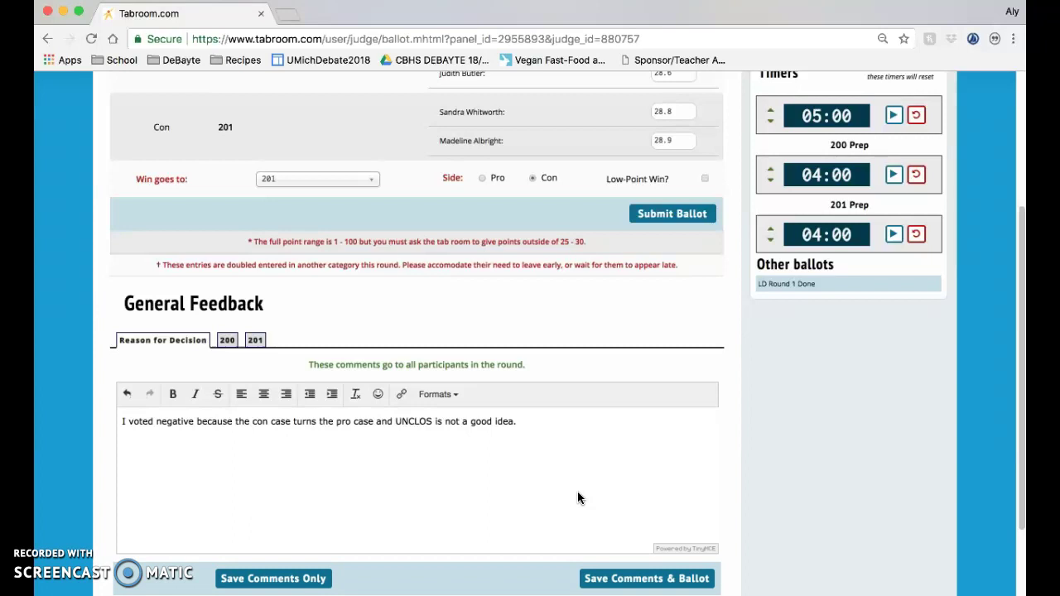
# Step: Save the PF Round 1 comments together with the ballot, confirm the decision as correct and return home
pyautogui.click(613, 583)
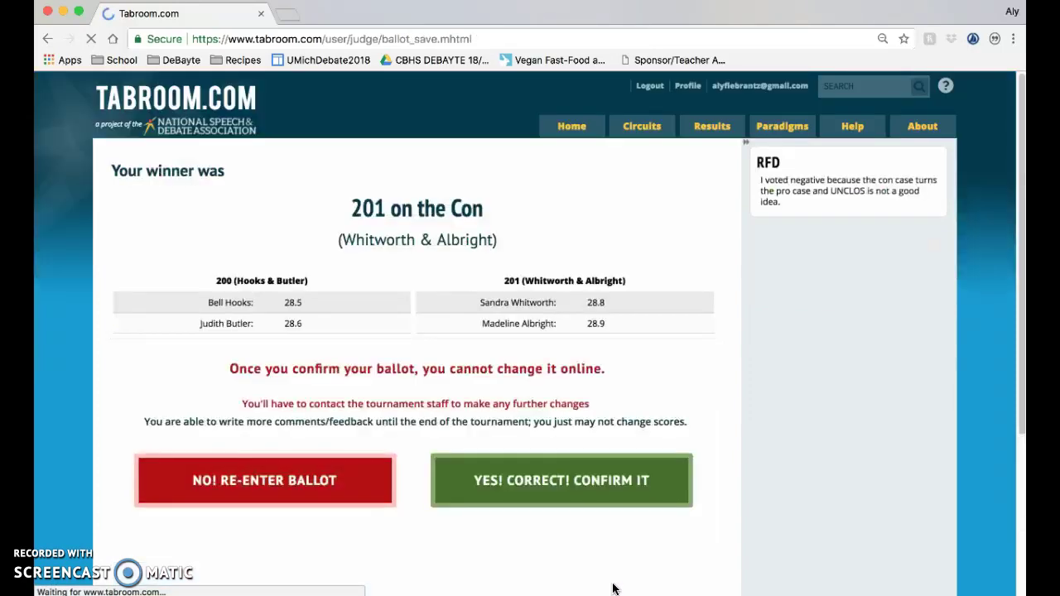
pyautogui.click(596, 498)
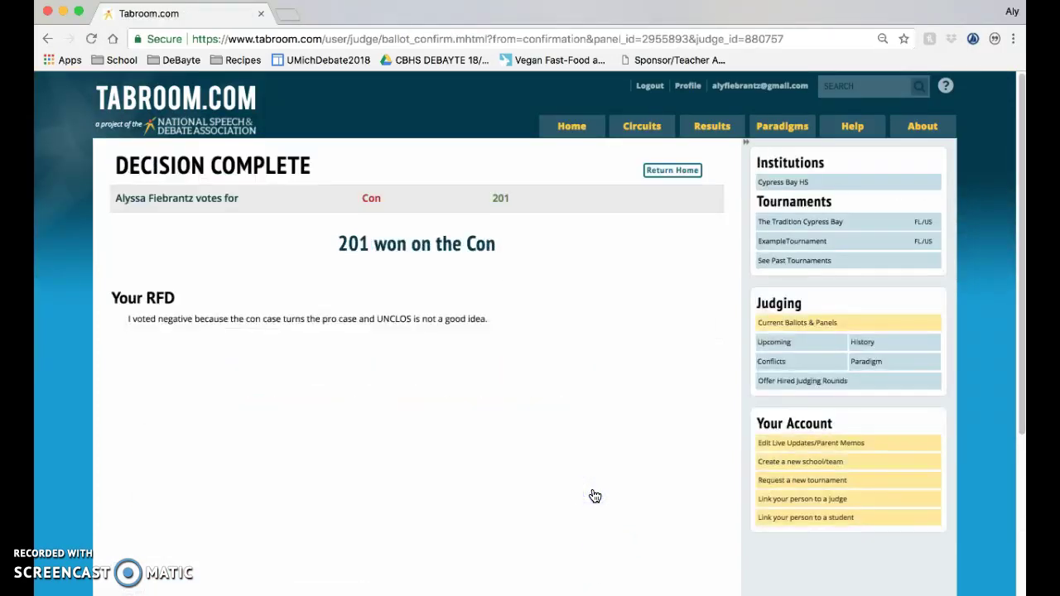
pyautogui.click(664, 178)
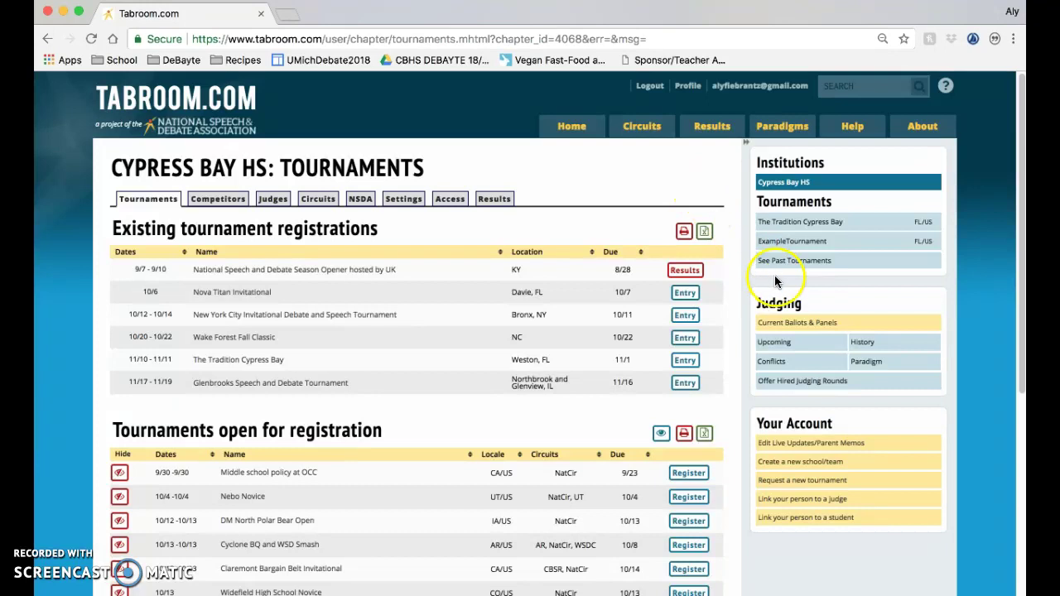
# Step: Open the current ballots and panels page and check whether any ballots are still pending
pyautogui.click(791, 322)
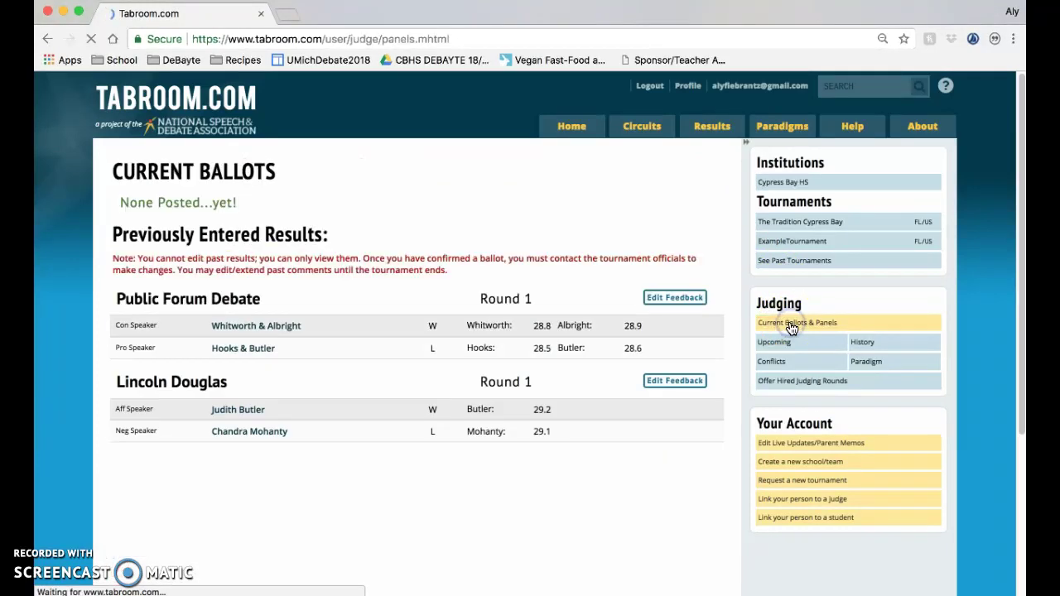
pyautogui.tripleClick(177, 203)
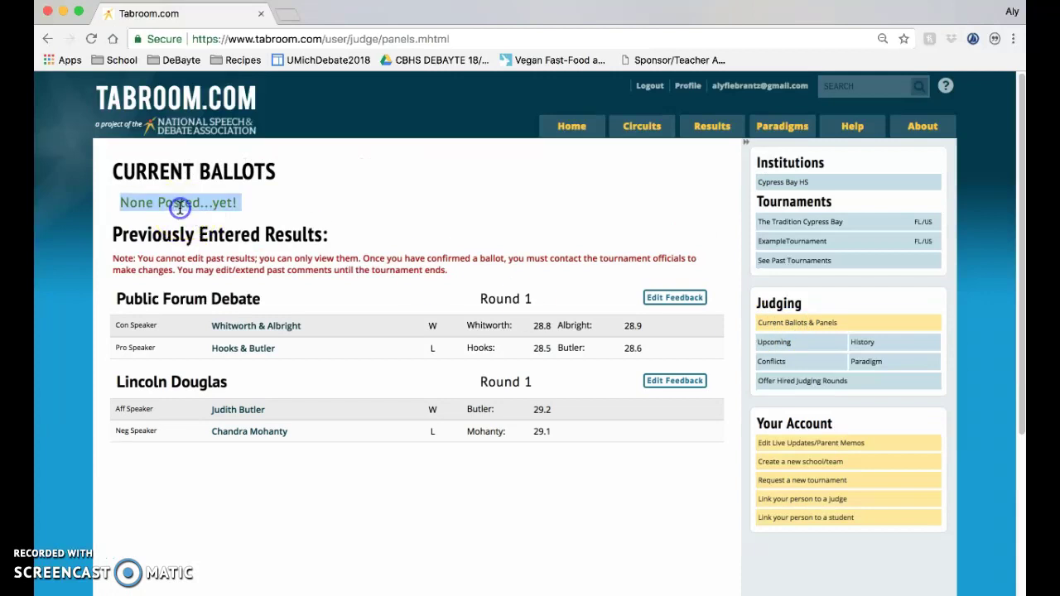
pyautogui.click(303, 221)
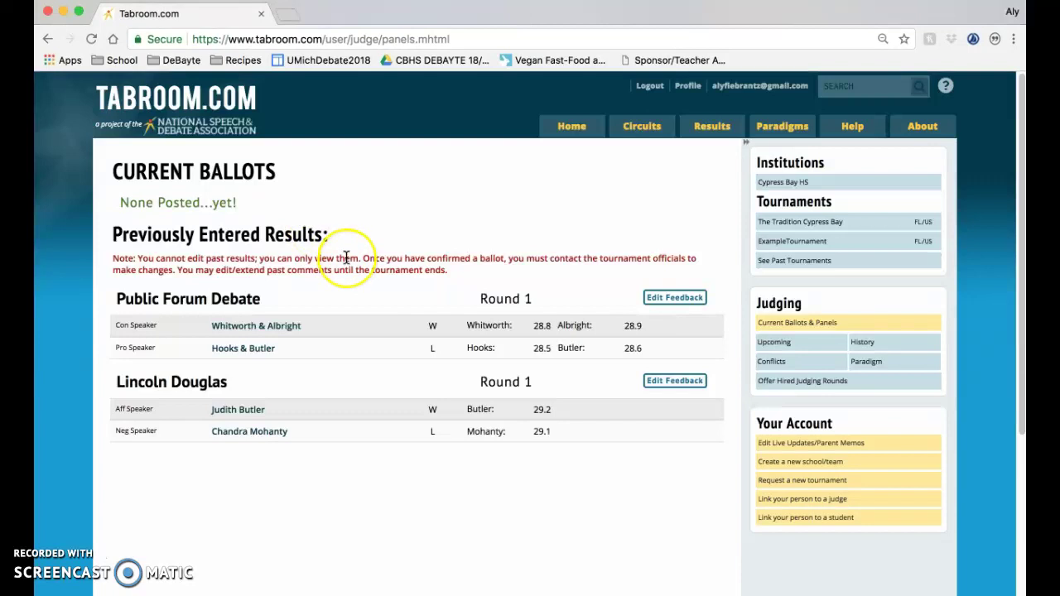